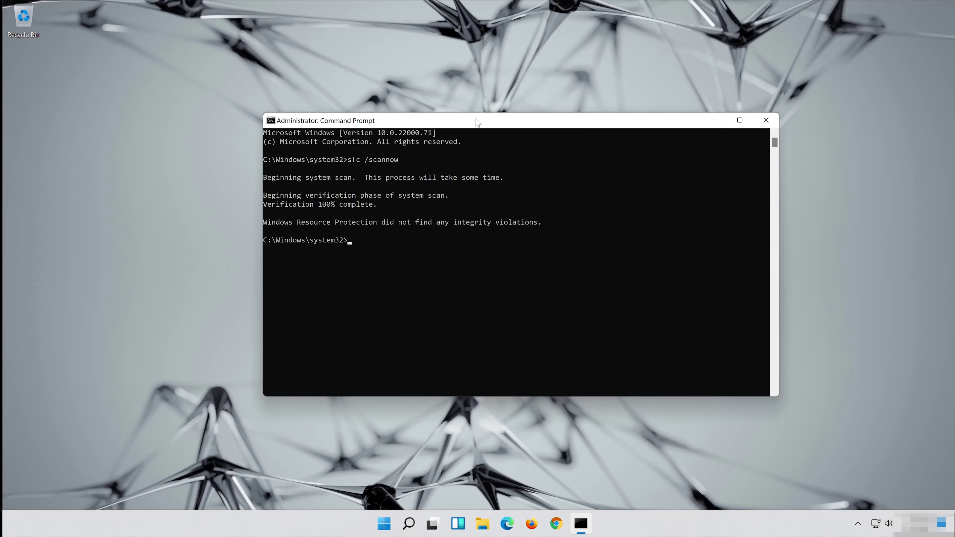
# - Exit the current Command Prompt session, then search for cmd and reopen Command Prompt as administrator, allowing it to make changes
pyautogui.write('exit')
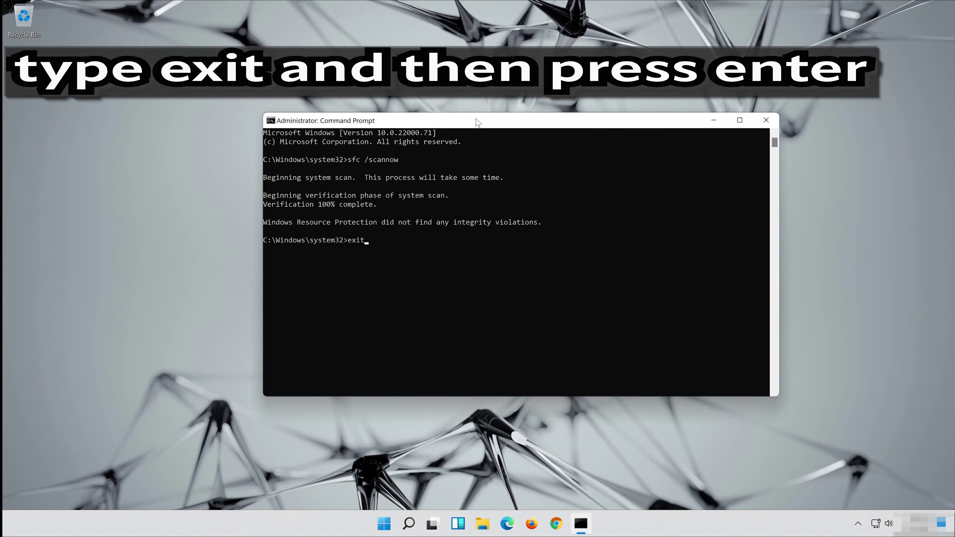
pyautogui.press('Return')
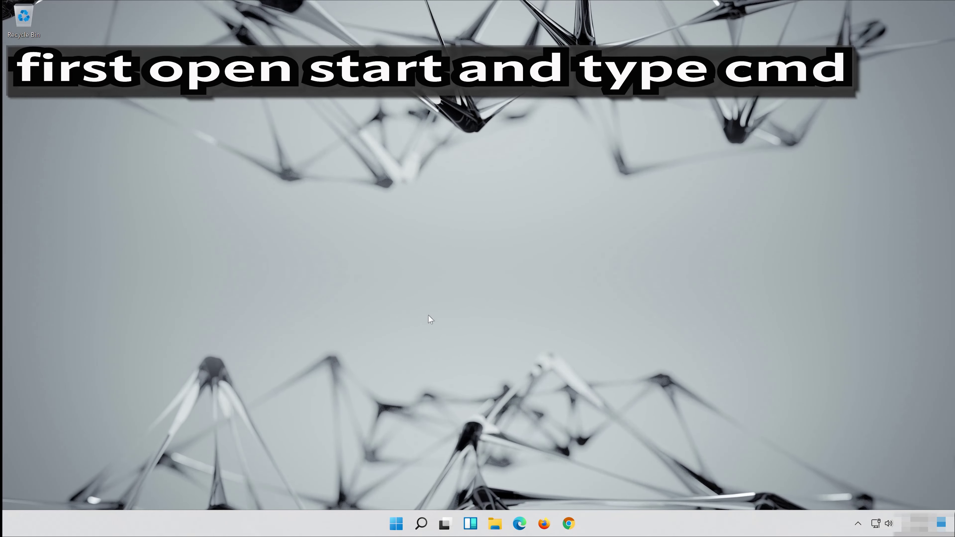
pyautogui.click(395, 526)
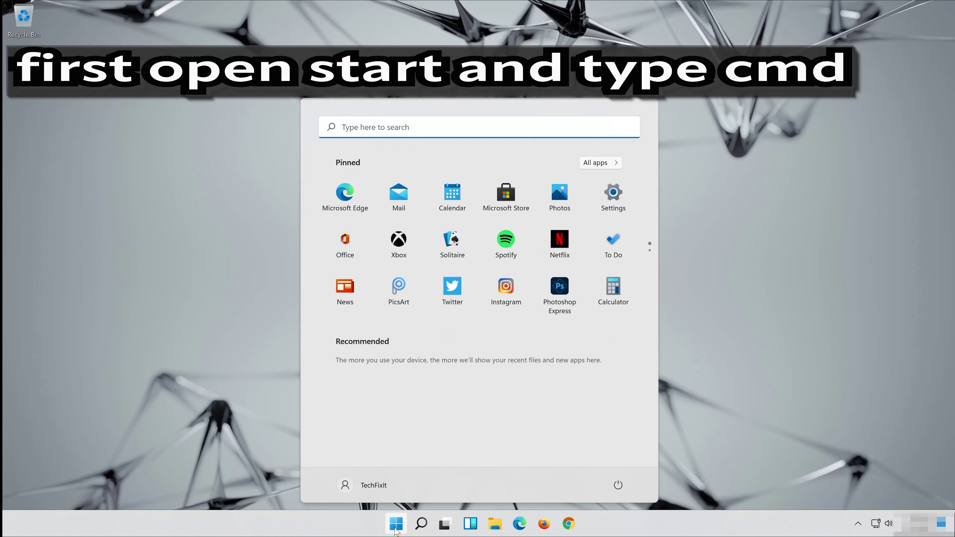
pyautogui.write('cmd')
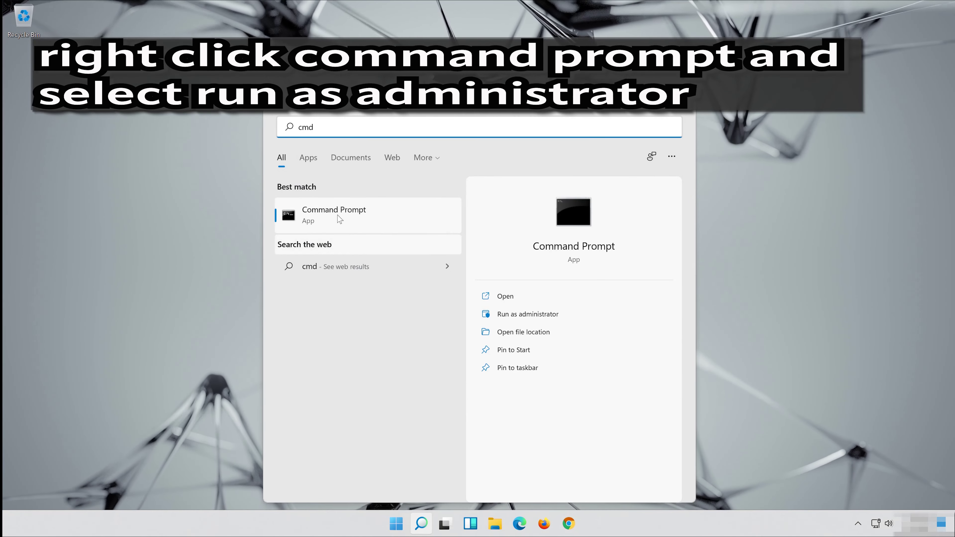
pyautogui.rightClick(353, 207)
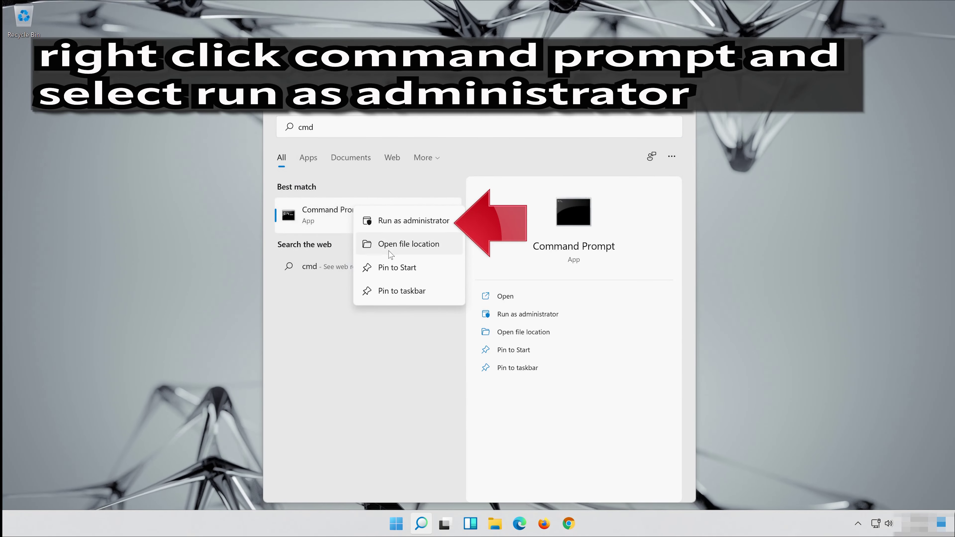
pyautogui.click(418, 222)
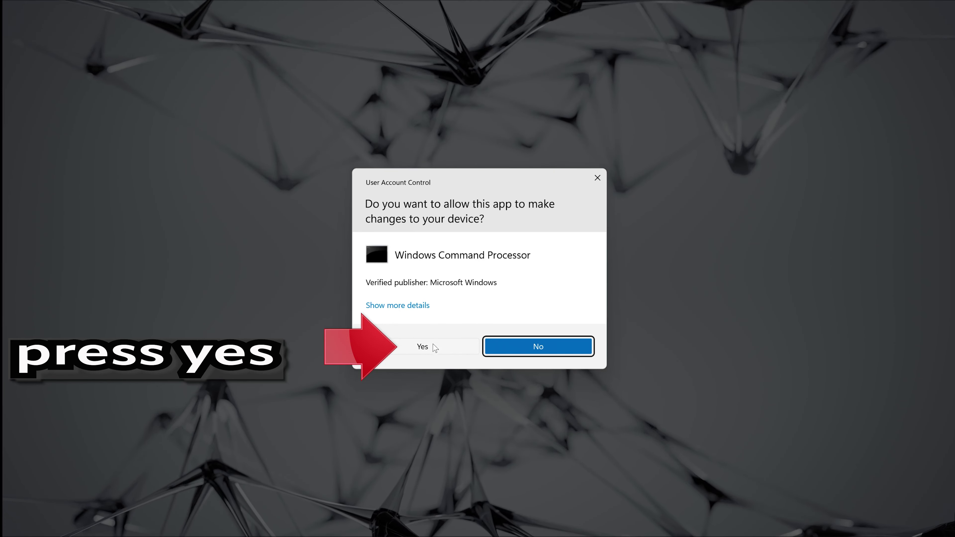
pyautogui.click(440, 347)
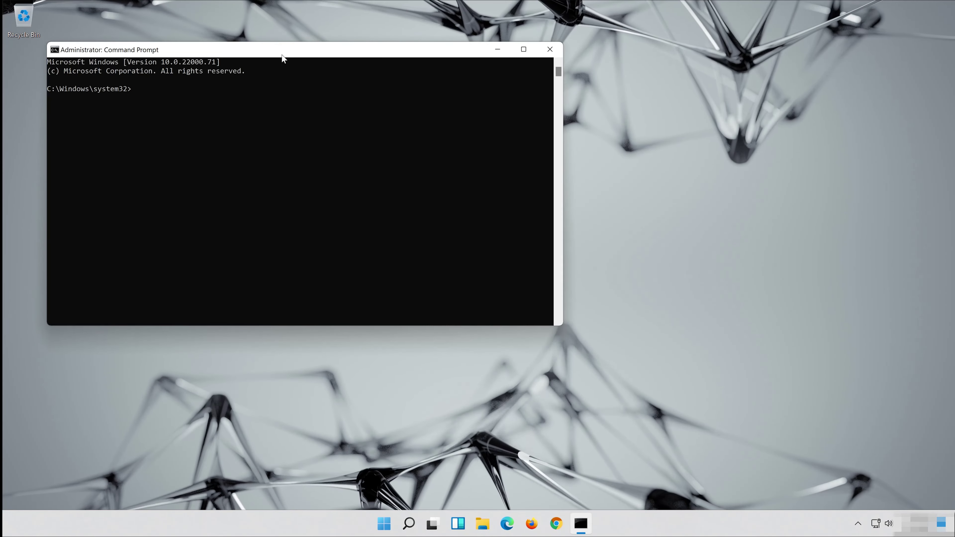
# - Repair the Windows image with Dism /Online /Cleanup-Image /RestoreHealth, then exit the Command Prompt
pyautogui.moveTo(283, 58); pyautogui.dragTo(482, 108)
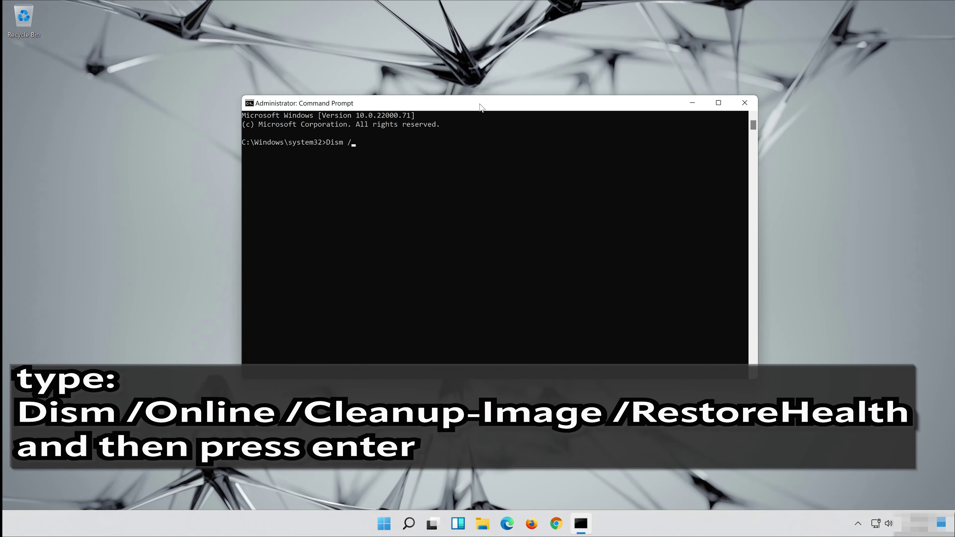
pyautogui.write('/O')
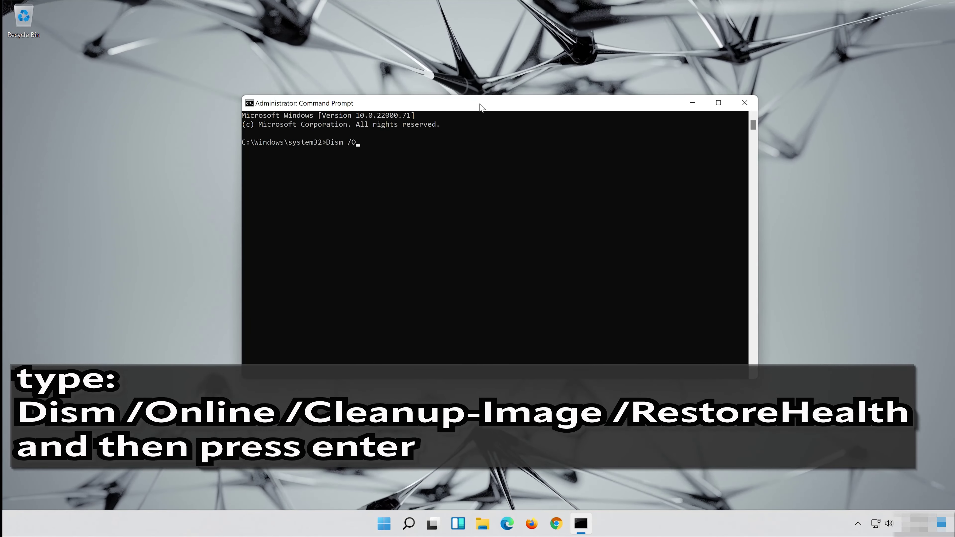
pyautogui.write('nline')
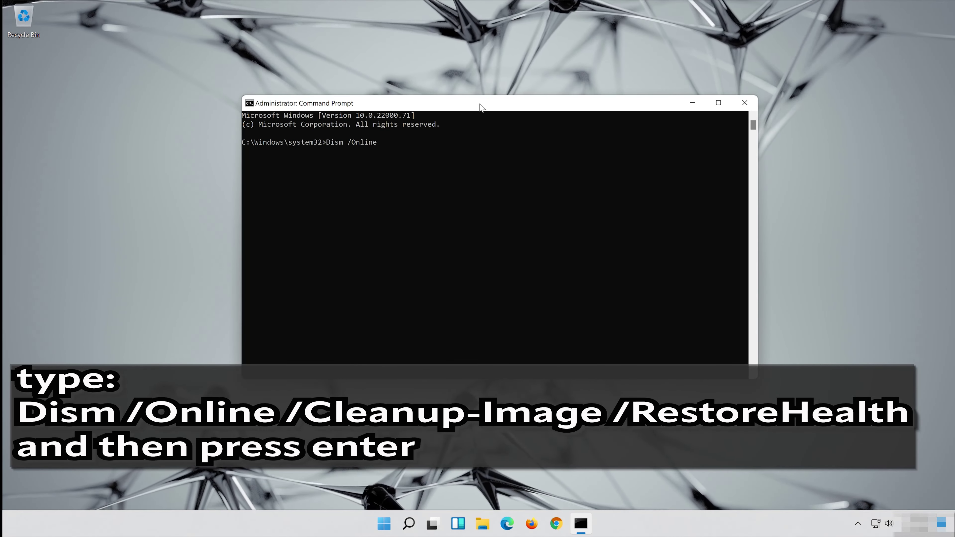
pyautogui.write(' /')
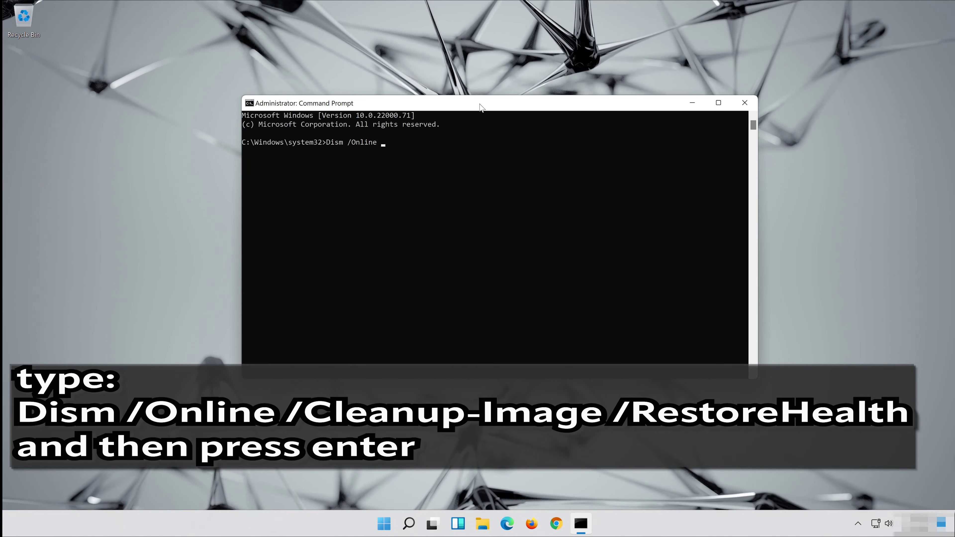
pyautogui.write('C')
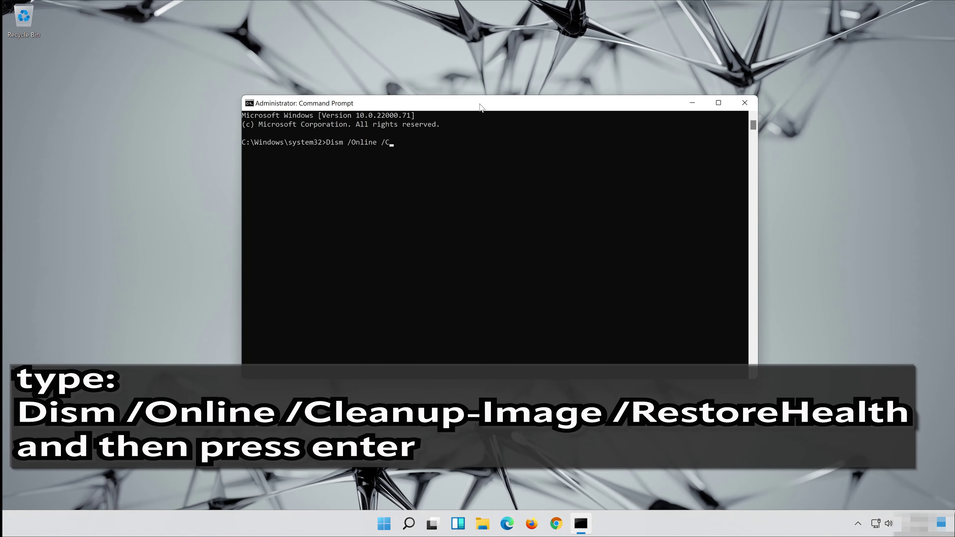
pyautogui.write('leanup-Image /Restore')
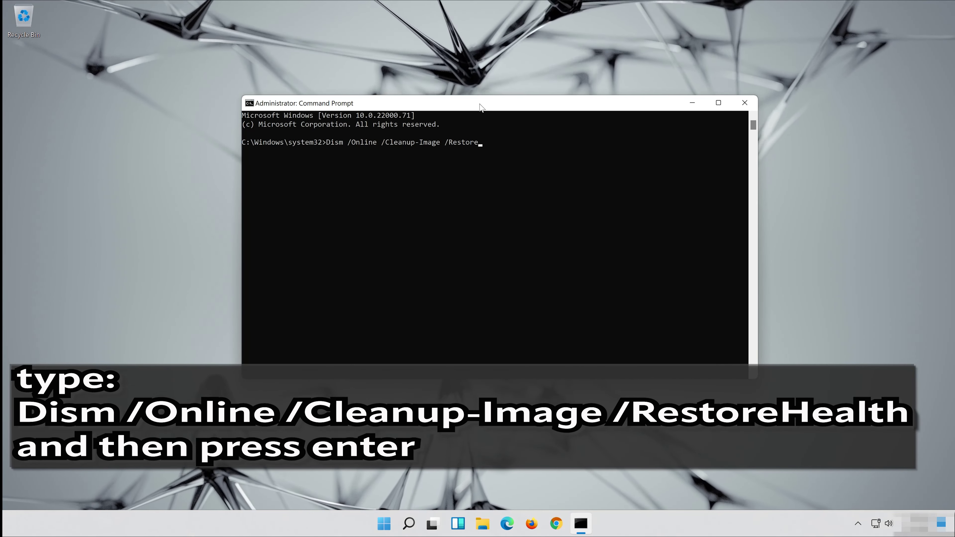
pyautogui.write('alth')
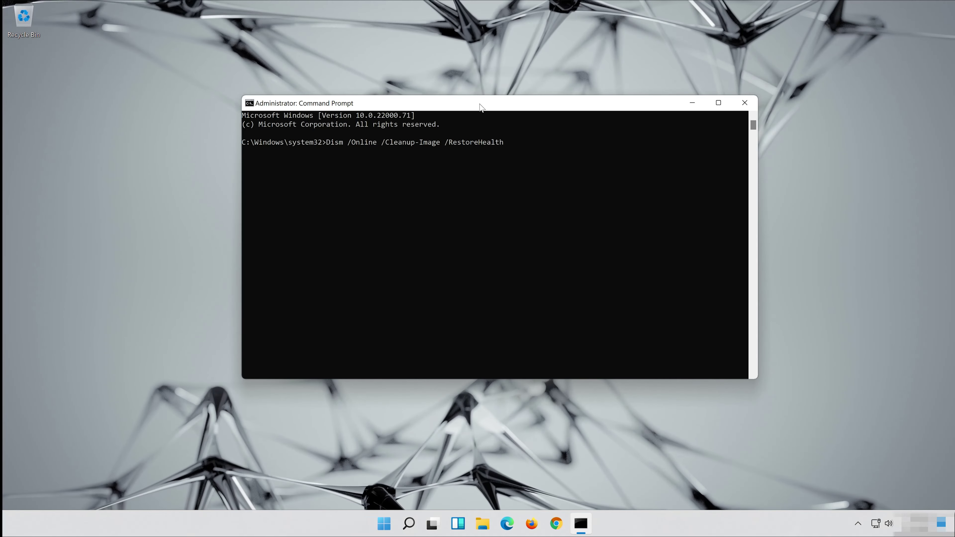
pyautogui.press('Return')
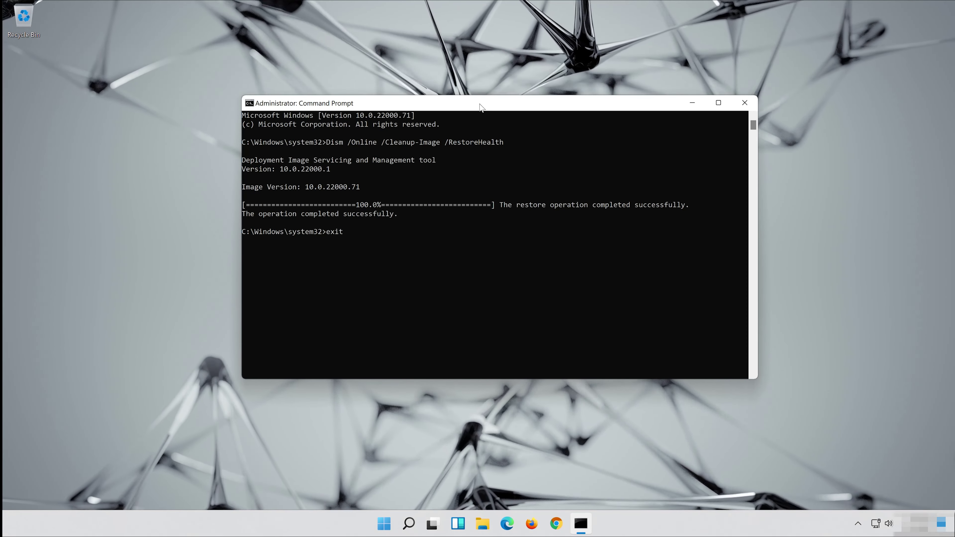
pyautogui.press('Return')
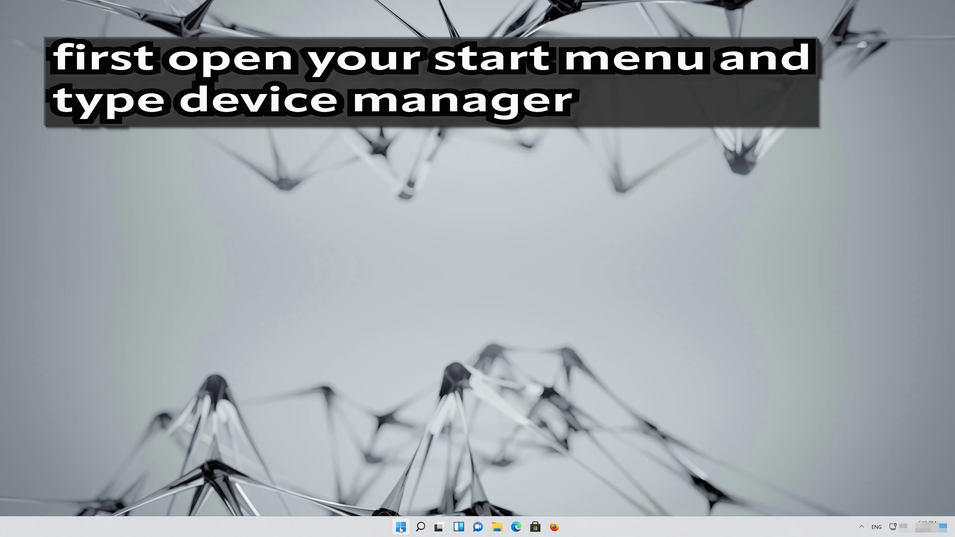
# - Search Windows for device manager and open Device Manager
pyautogui.click(401, 528)
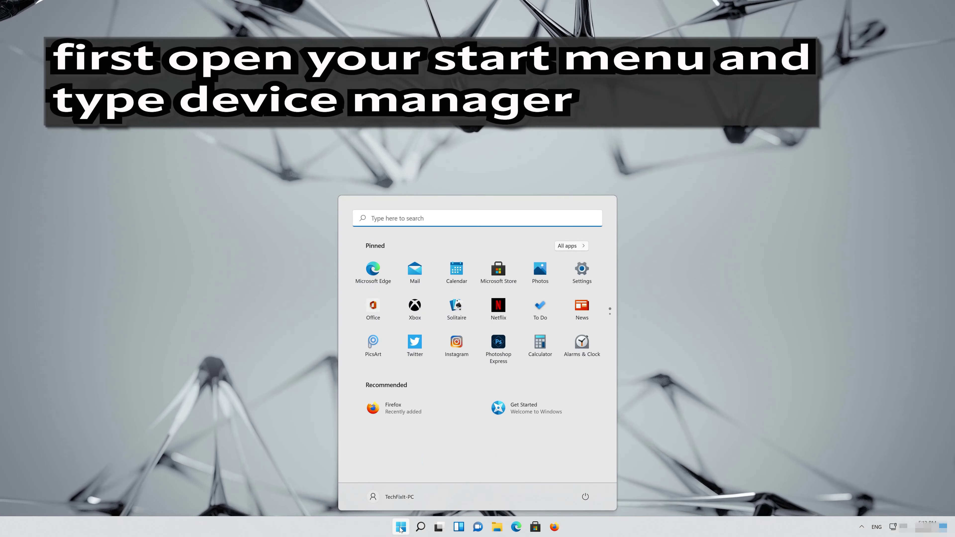
pyautogui.write('device mana')
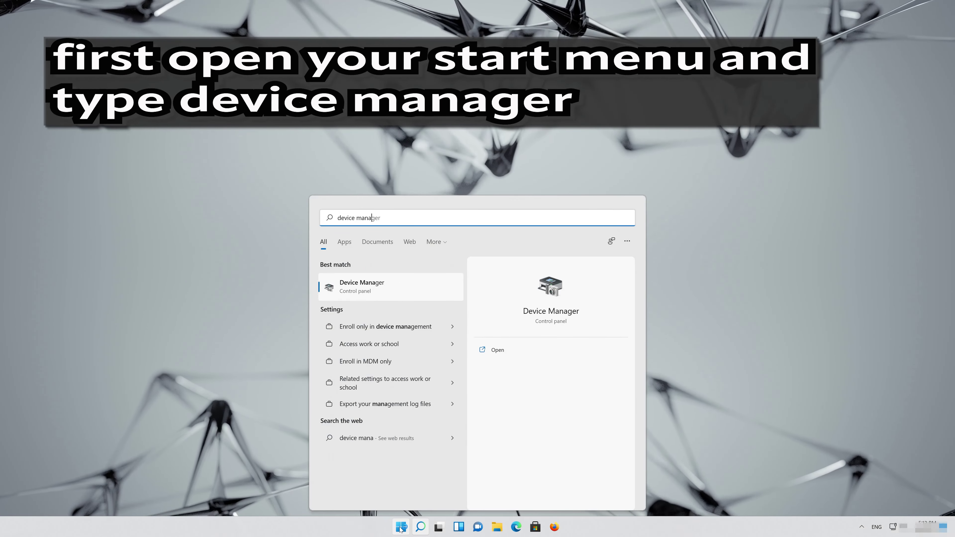
pyautogui.write('ger')
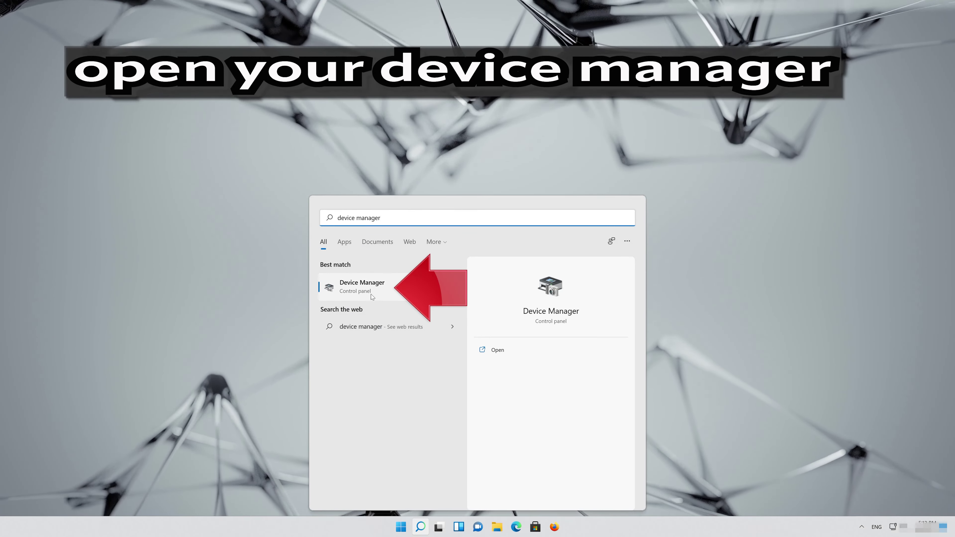
pyautogui.click(380, 287)
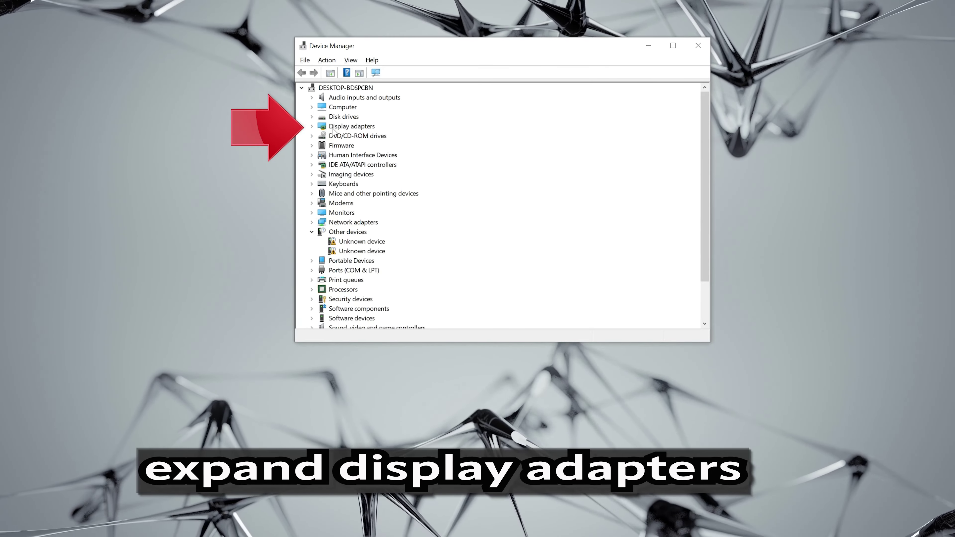
# - Open the properties of the NVIDIA GeForce RTX 3080 Ti under Display adapters
pyautogui.click(312, 126)
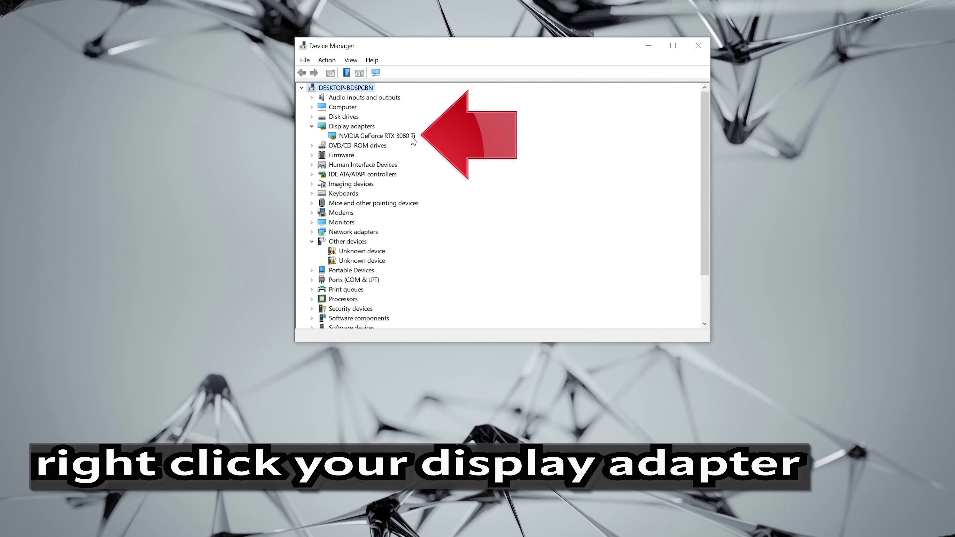
pyautogui.rightClick(398, 138)
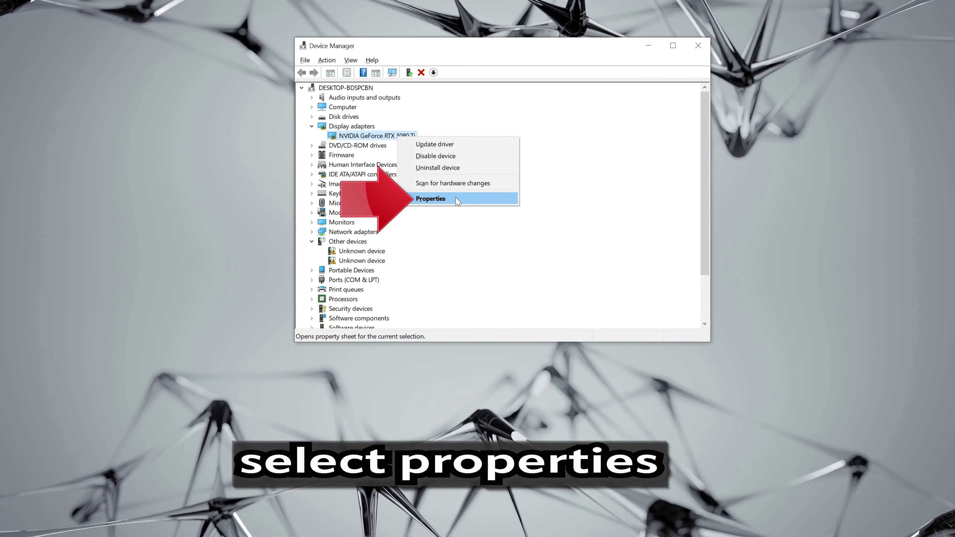
pyautogui.click(458, 201)
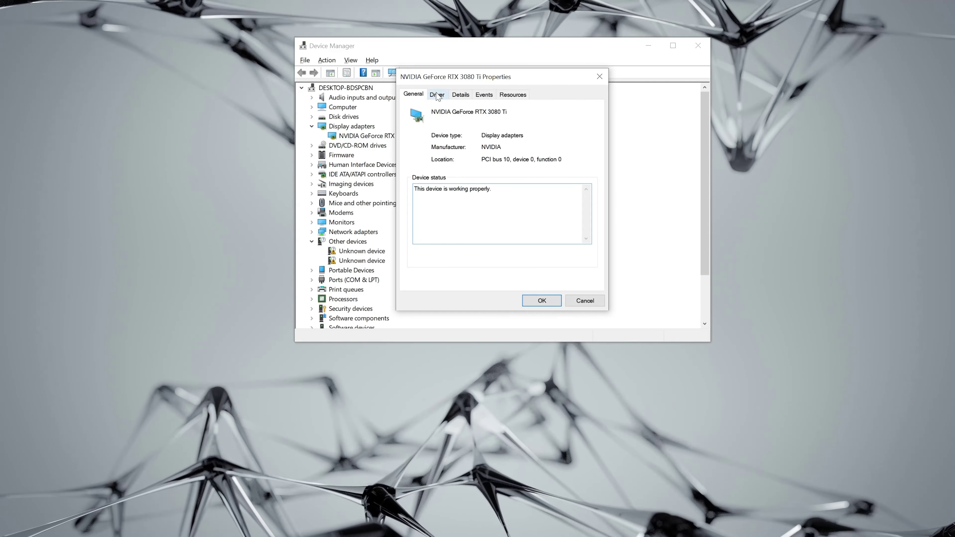
# - Update the graphics driver by searching automatically for drivers, then close the update wizard and Device Manager
pyautogui.click(437, 95)
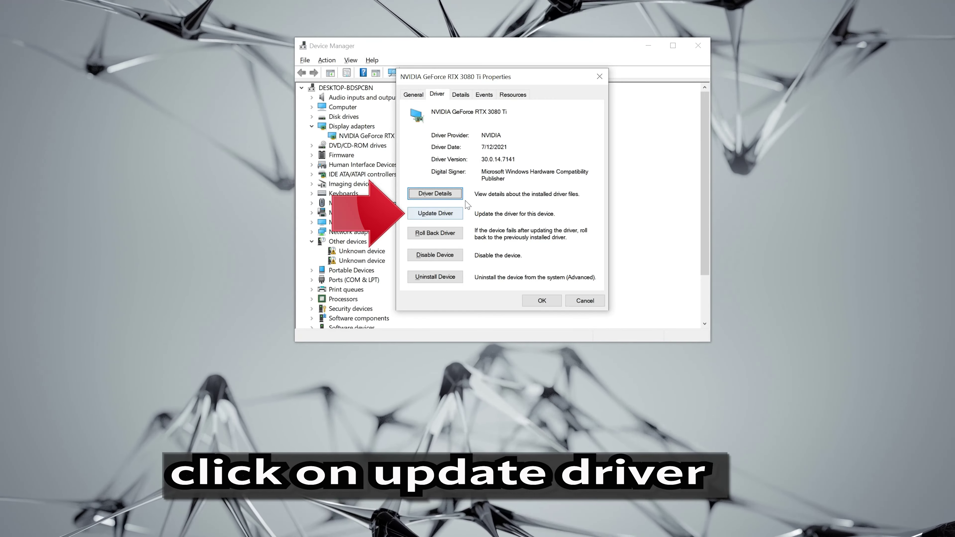
pyautogui.click(423, 214)
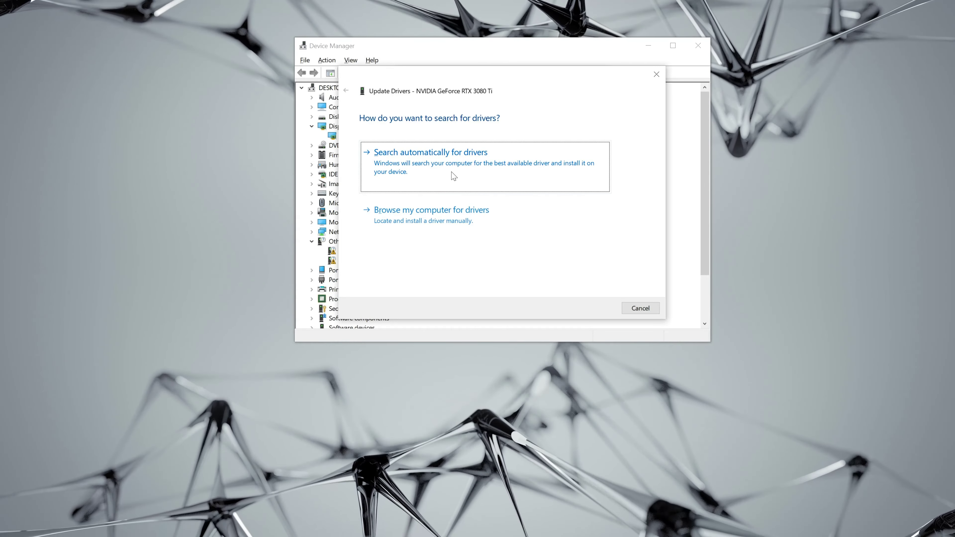
pyautogui.click(453, 176)
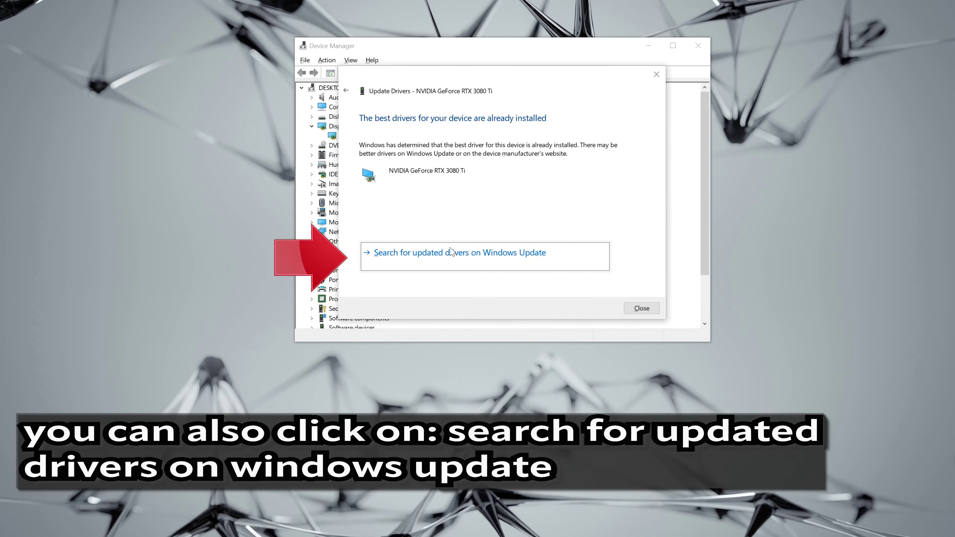
pyautogui.click(641, 308)
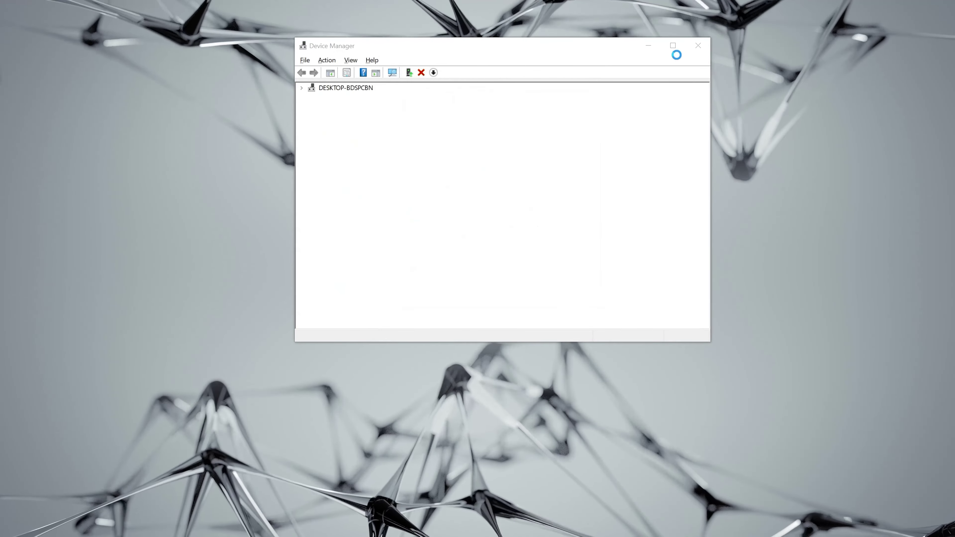
pyautogui.click(698, 45)
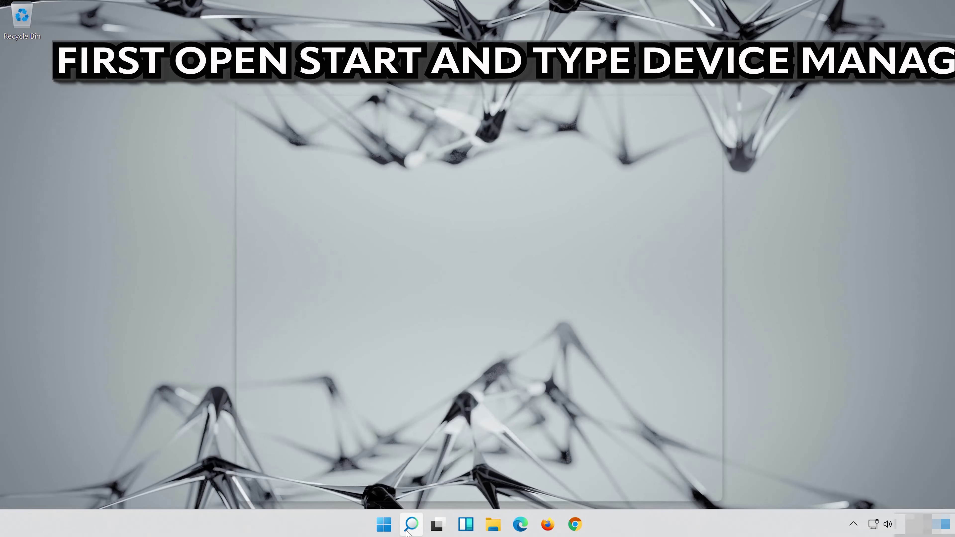
# - Reopen Device Manager through a Windows search for device manager
pyautogui.click(410, 527)
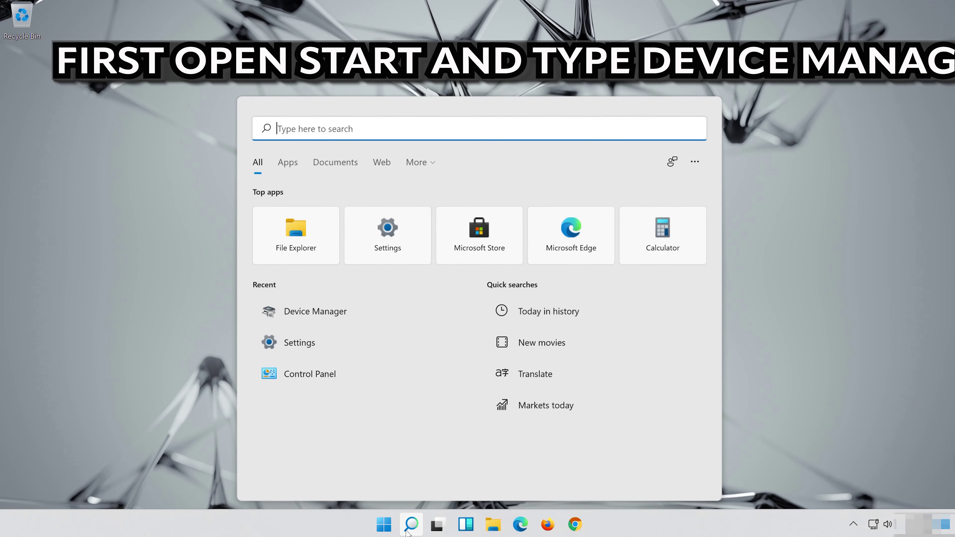
pyautogui.write('device manager')
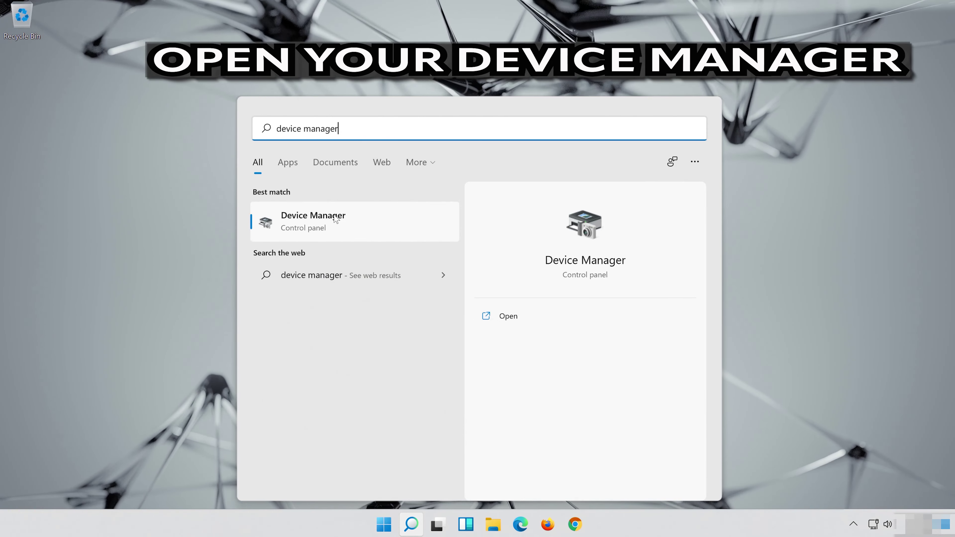
pyautogui.click(338, 230)
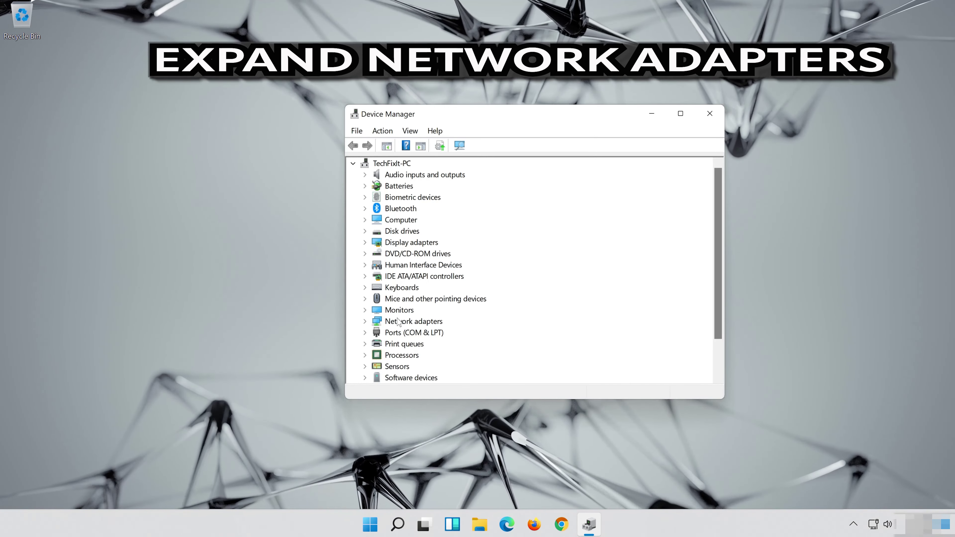
# - Open the properties of the Intel(R) 82574L Gigabit Network Connection under Network adapters
pyautogui.click(365, 322)
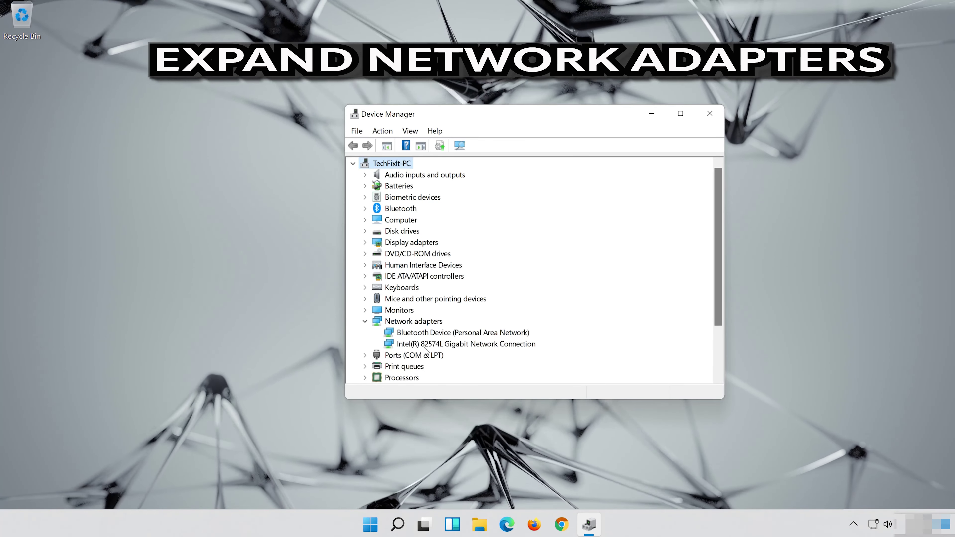
pyautogui.click(386, 341)
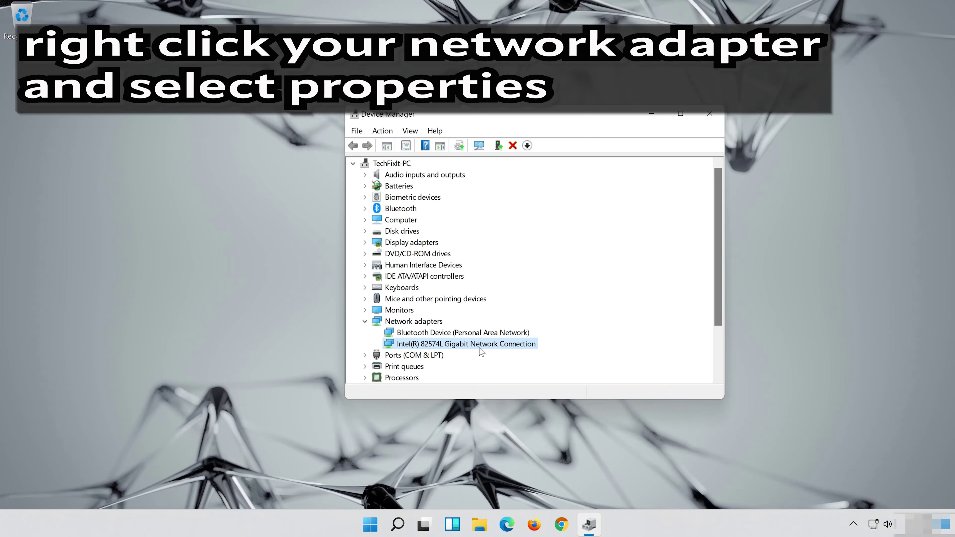
pyautogui.rightClick(469, 345)
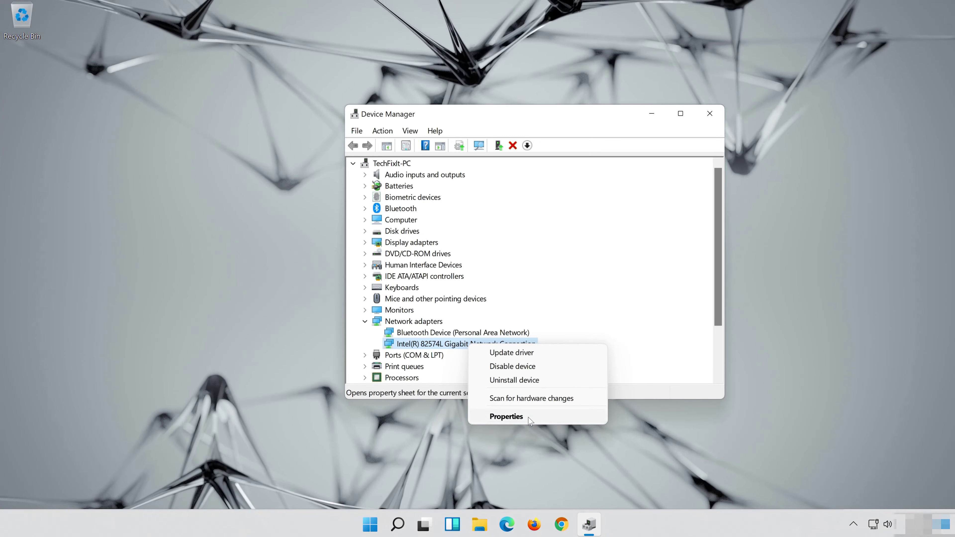
pyautogui.click(531, 421)
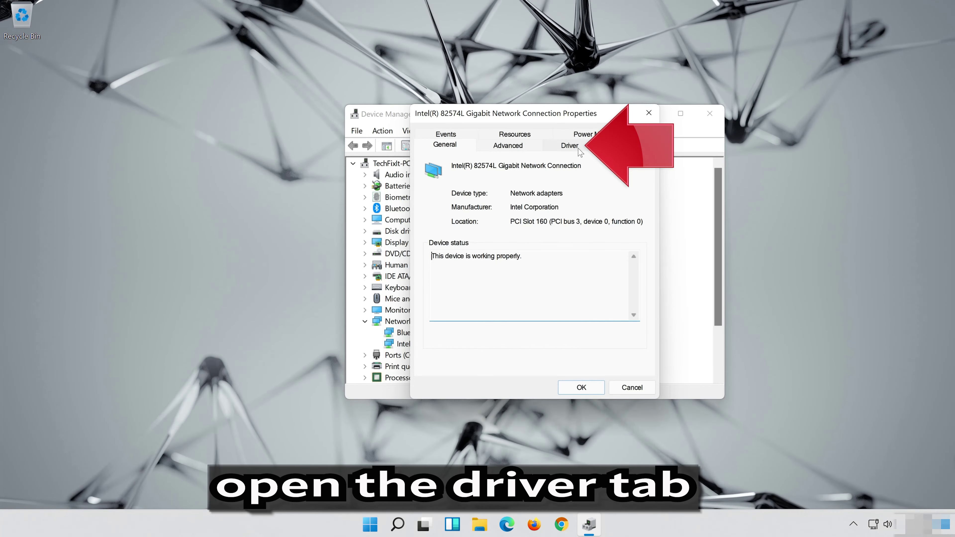
# - Uninstall the Intel(R) 82574L Gigabit Network Connection device from its driver settings, then close Device Manager
pyautogui.click(577, 149)
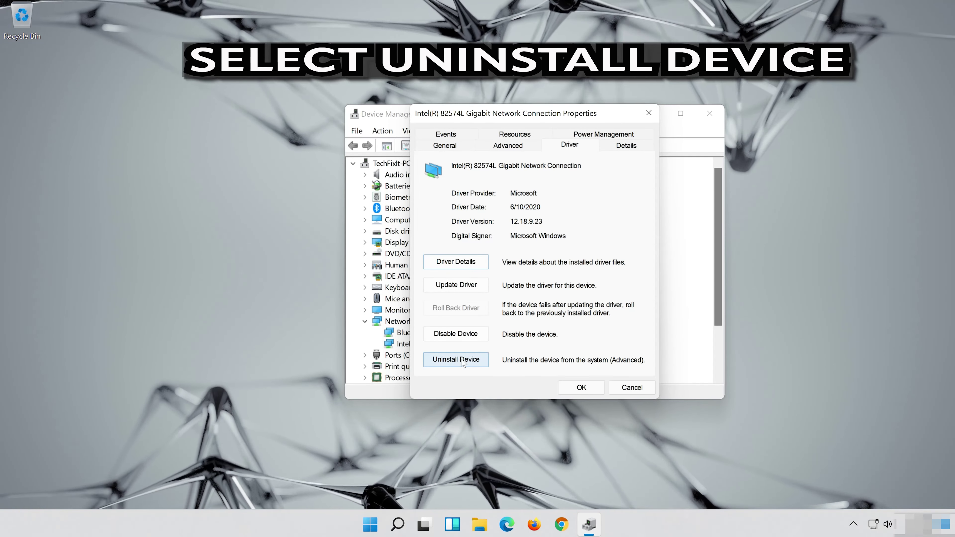
pyautogui.click(464, 362)
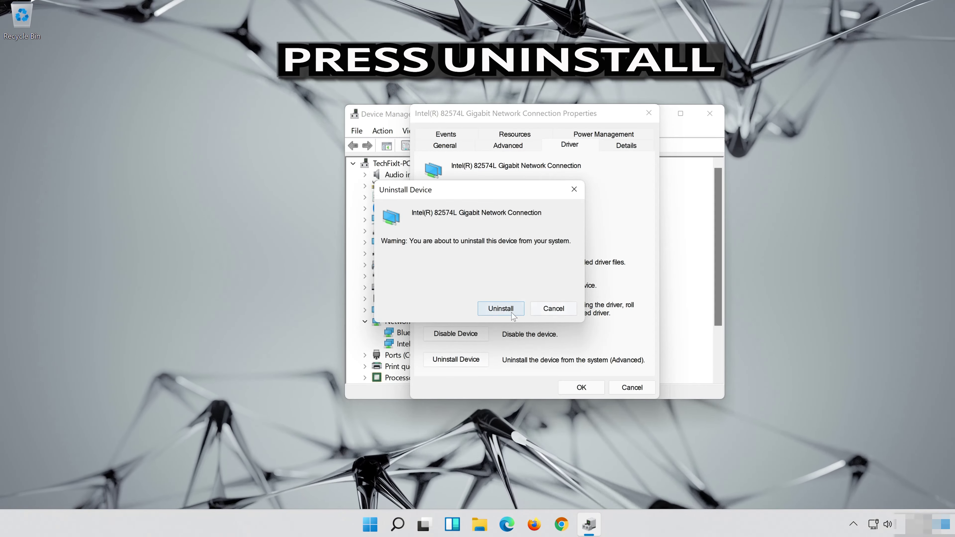
pyautogui.click(501, 308)
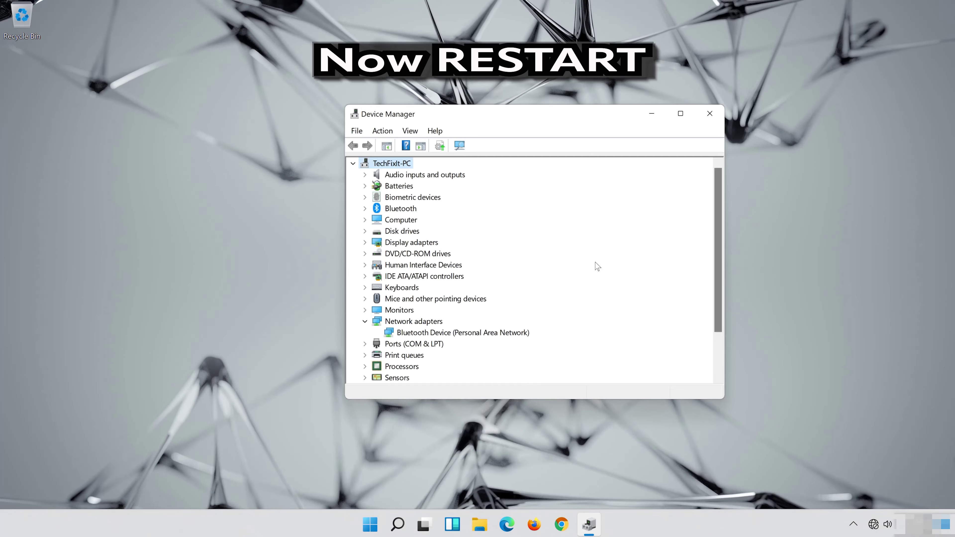
pyautogui.click(716, 114)
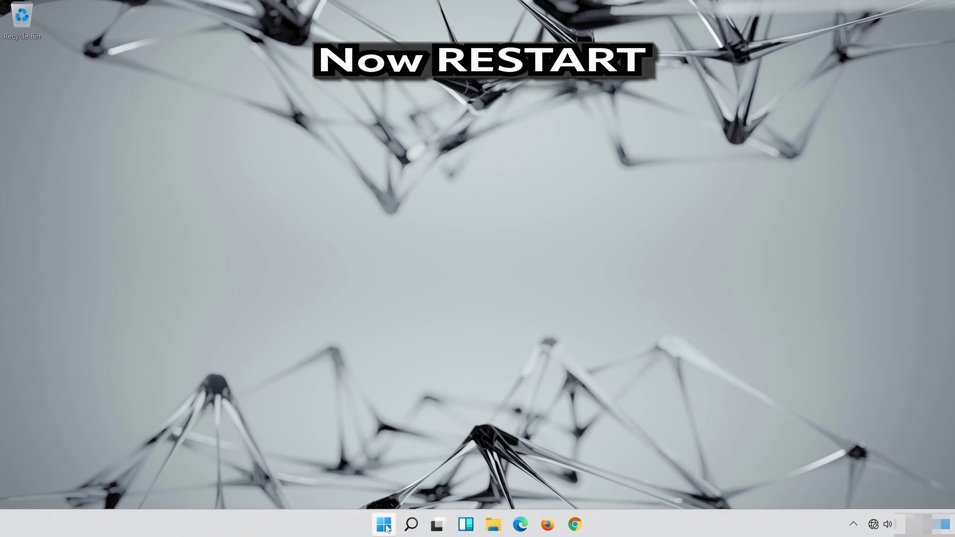
# - Restart the computer
pyautogui.click(380, 534)
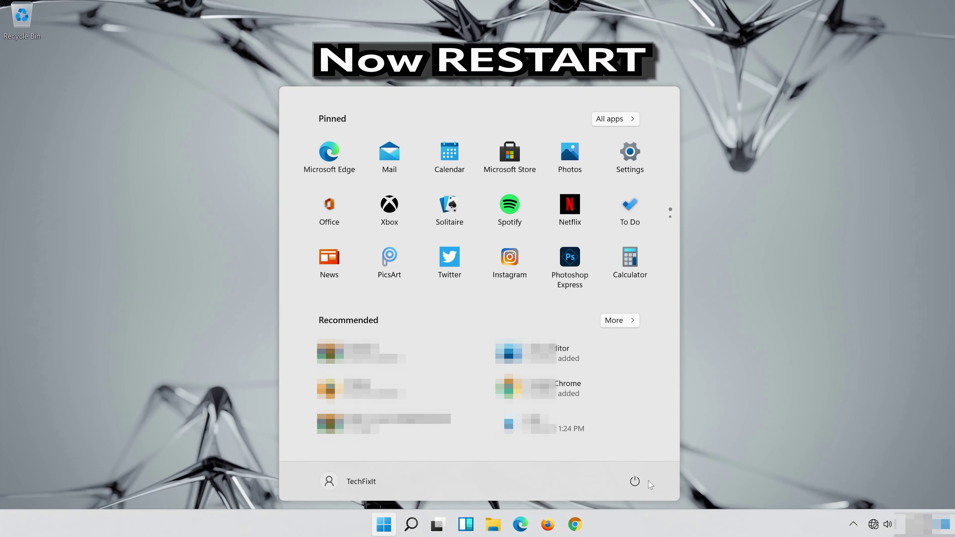
pyautogui.click(635, 481)
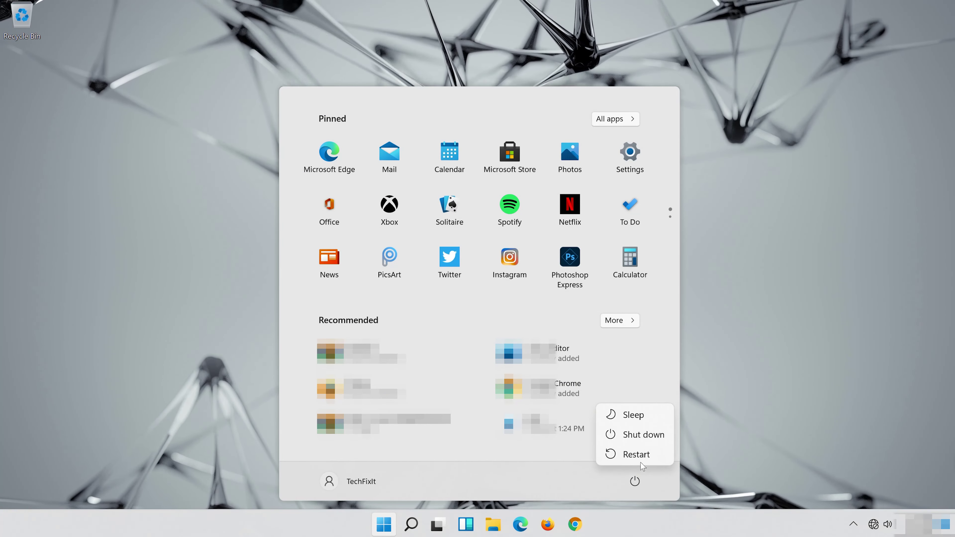
pyautogui.click(636, 455)
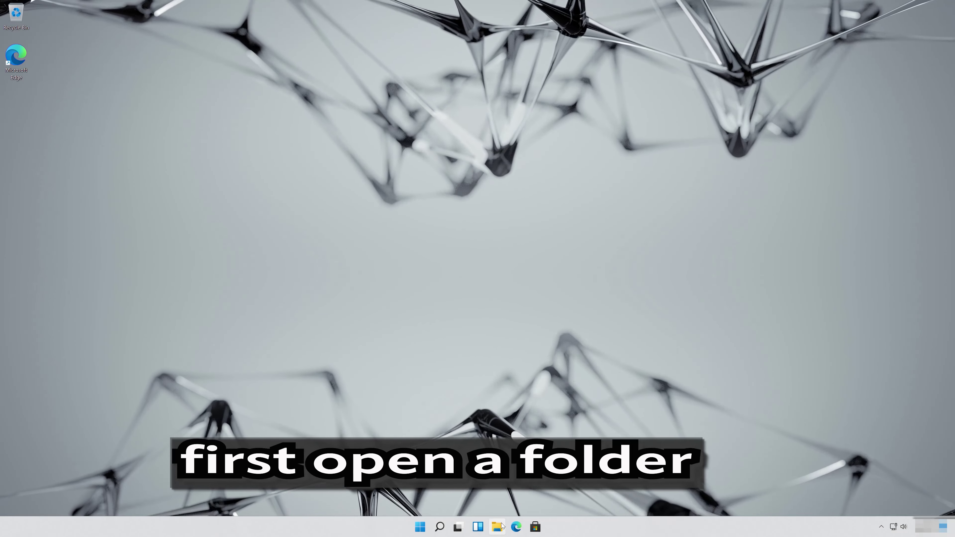
# - Open the properties of the Samsung USB (E:) drive from This PC in File Explorer and move the dialog over the Explorer window
pyautogui.click(497, 526)
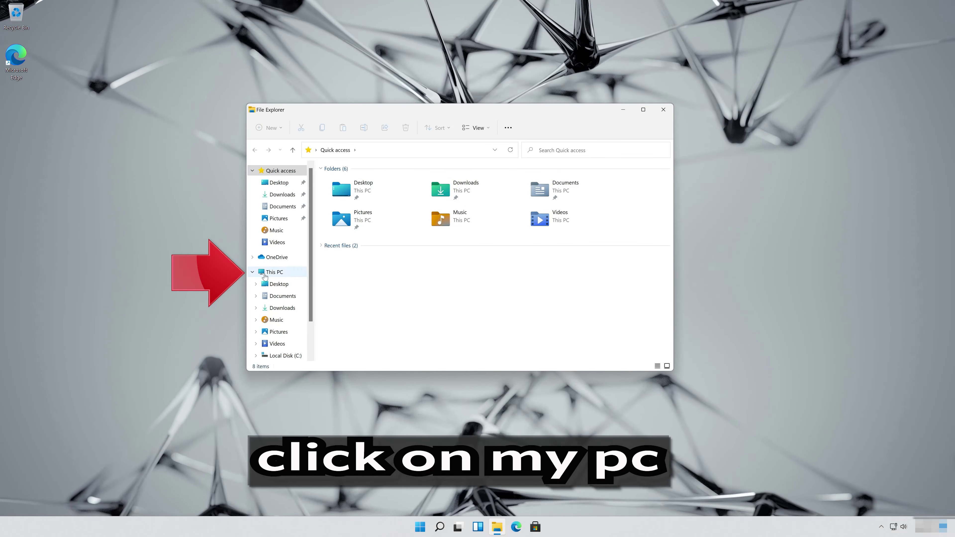
pyautogui.click(279, 272)
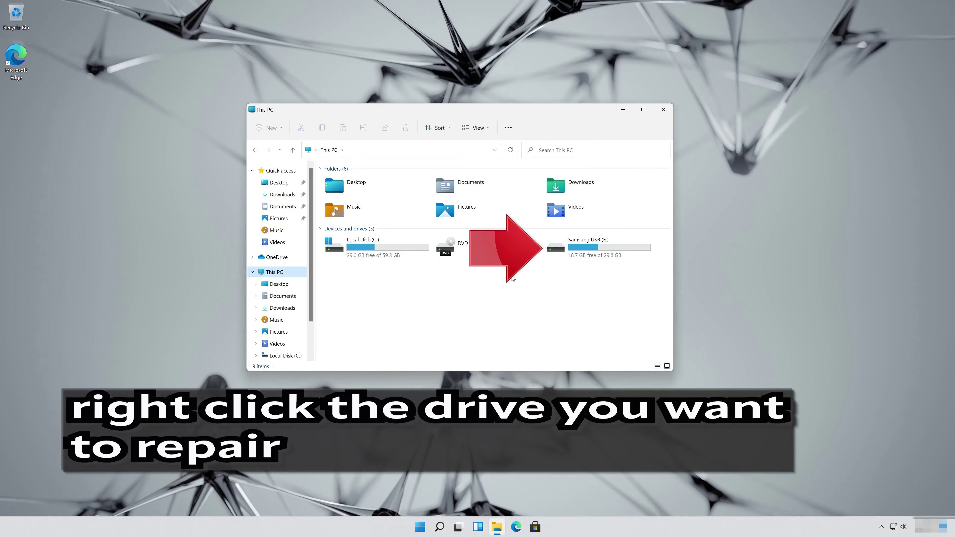
pyautogui.rightClick(592, 251)
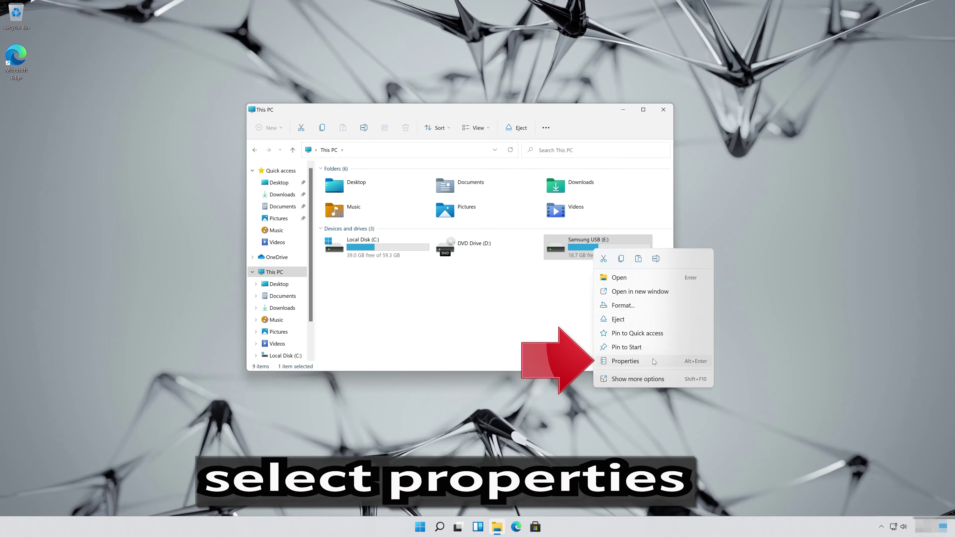
pyautogui.click(639, 362)
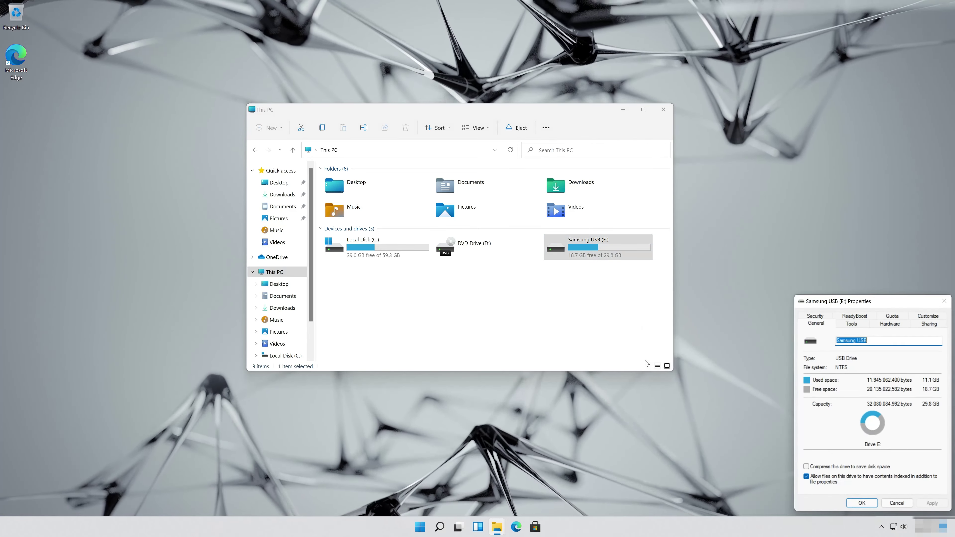
pyautogui.moveTo(819, 304); pyautogui.dragTo(436, 138)
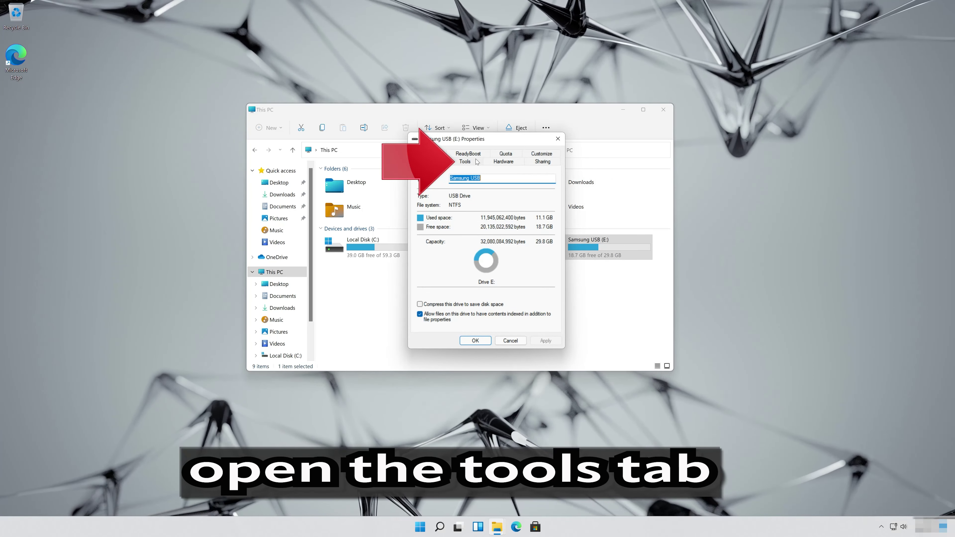
# - Run error checking on the Samsung USB (E:) drive with Scan and repair drive, then close its properties
pyautogui.click(466, 162)
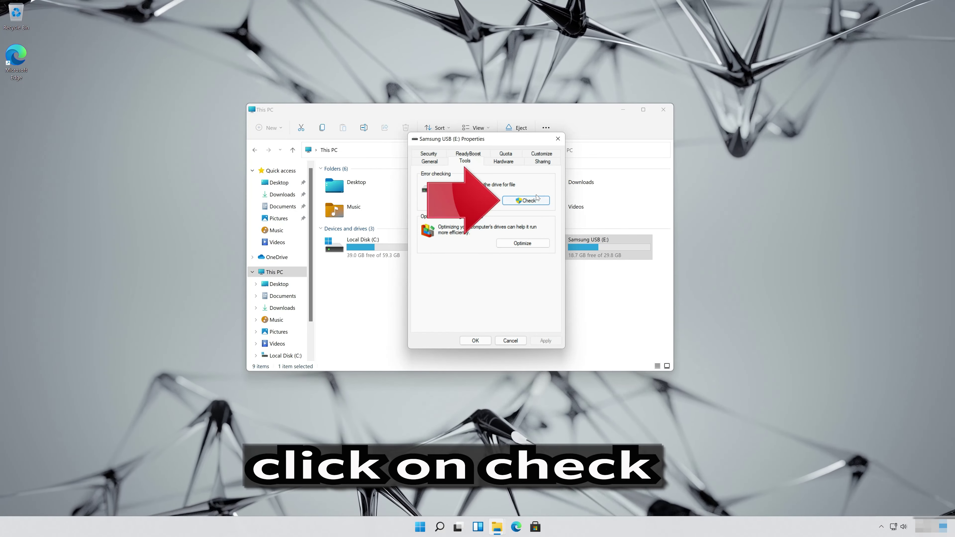
pyautogui.click(527, 202)
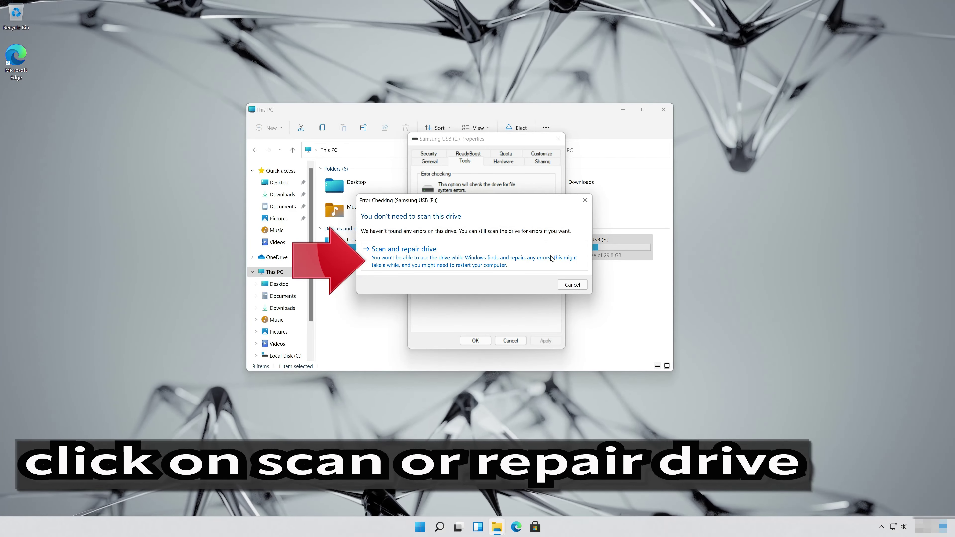
pyautogui.click(485, 253)
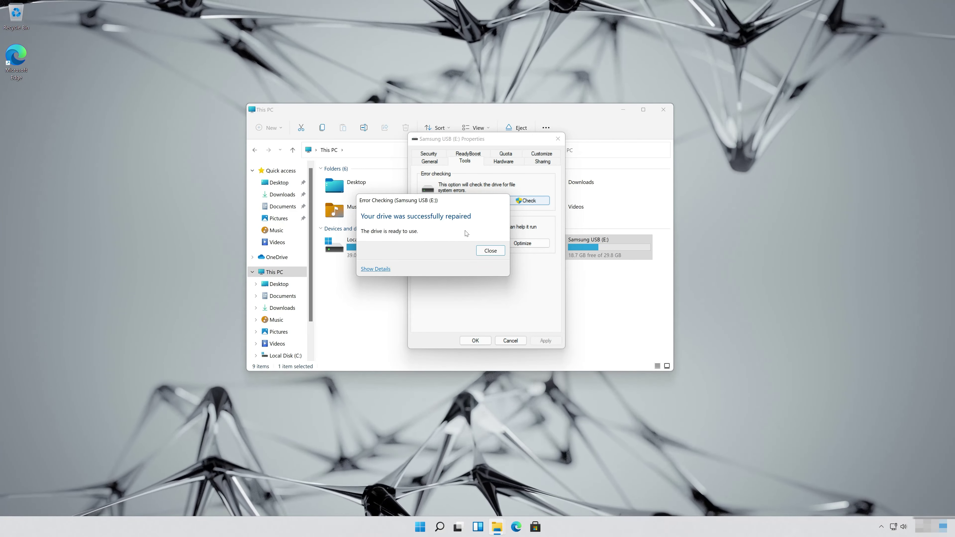
pyautogui.click(490, 251)
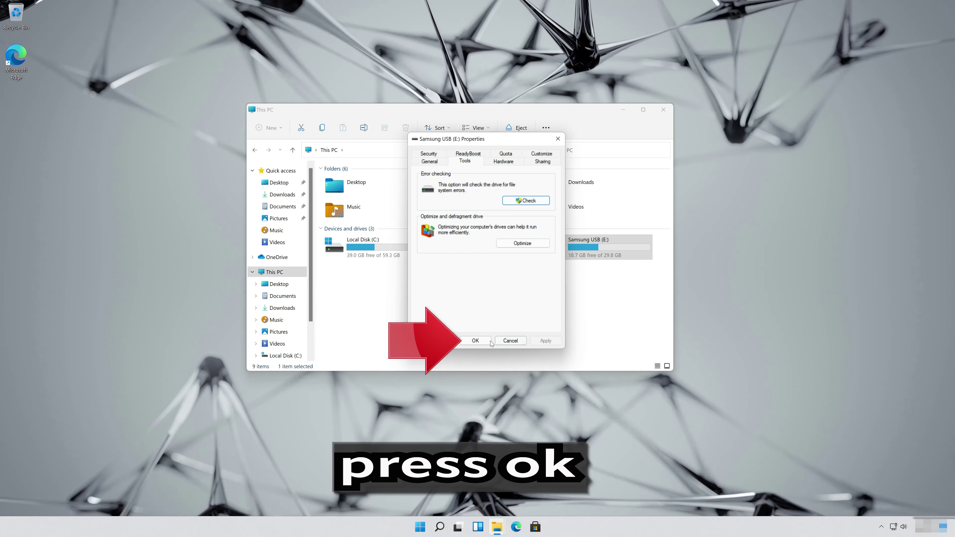
pyautogui.click(482, 342)
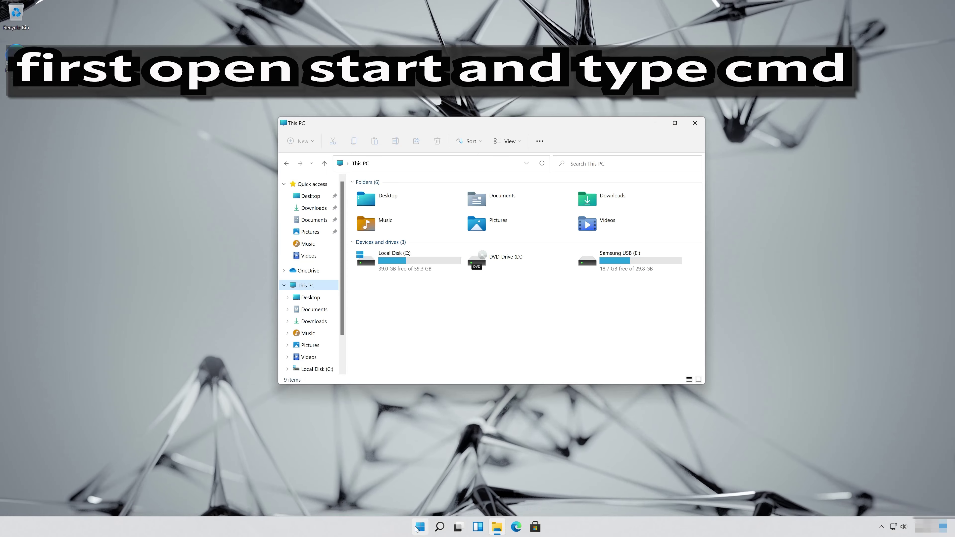
# - Search Windows for cmd, run Command Prompt as administrator and move its window nearer the middle of the desktop
pyautogui.click(417, 528)
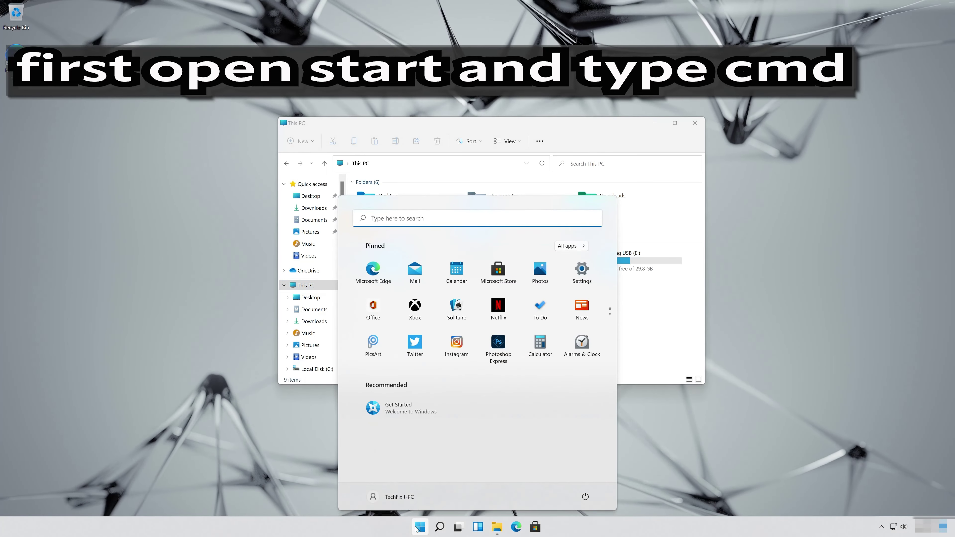
pyautogui.write('cmd')
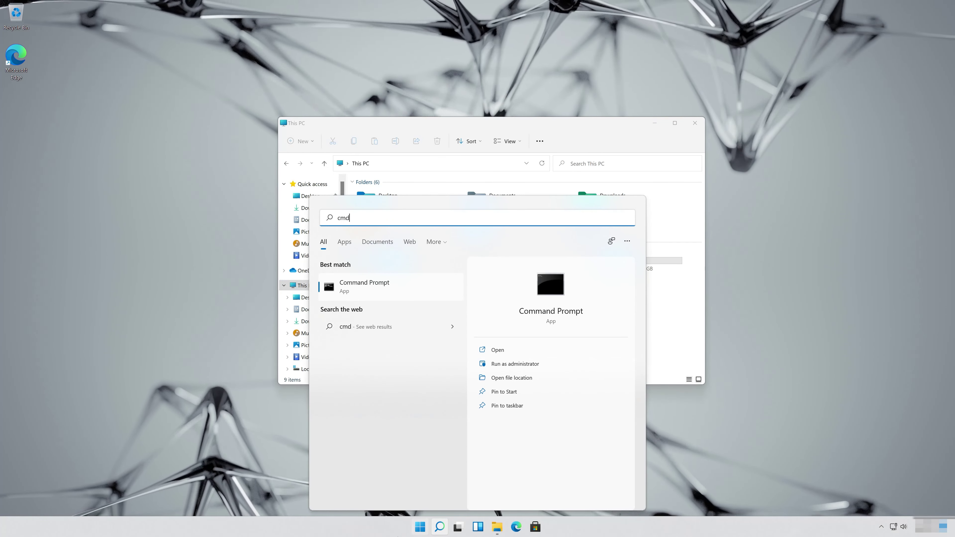
pyautogui.rightClick(379, 292)
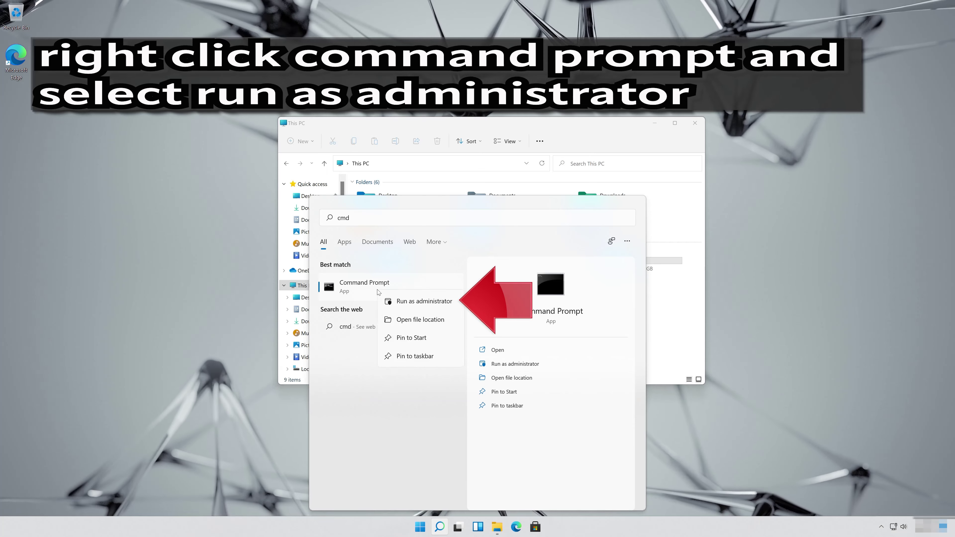
pyautogui.click(433, 304)
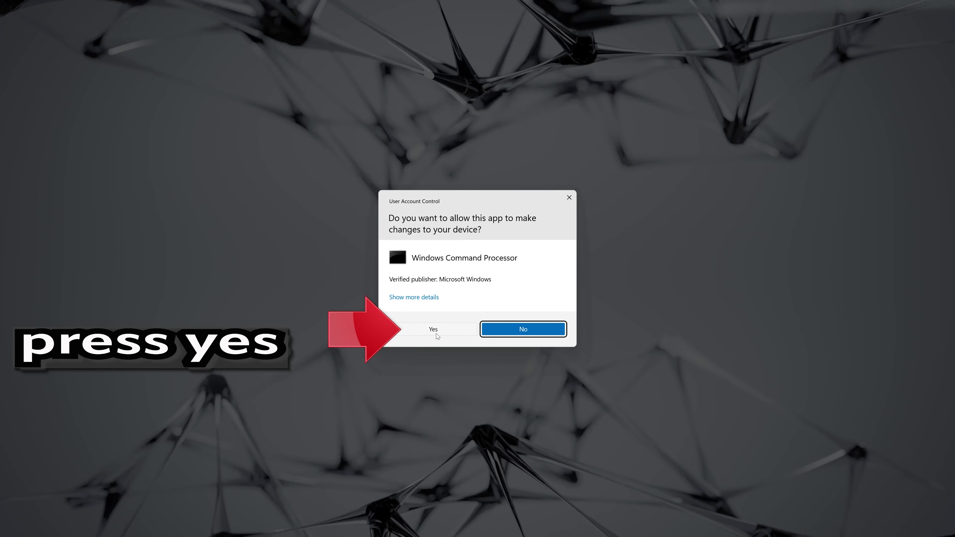
pyautogui.click(435, 330)
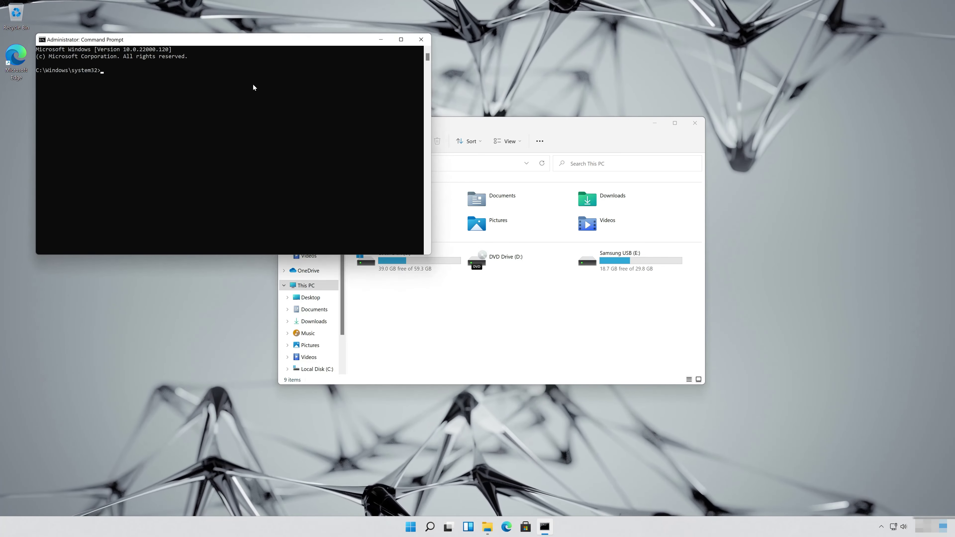
pyautogui.moveTo(249, 39); pyautogui.dragTo(375, 165)
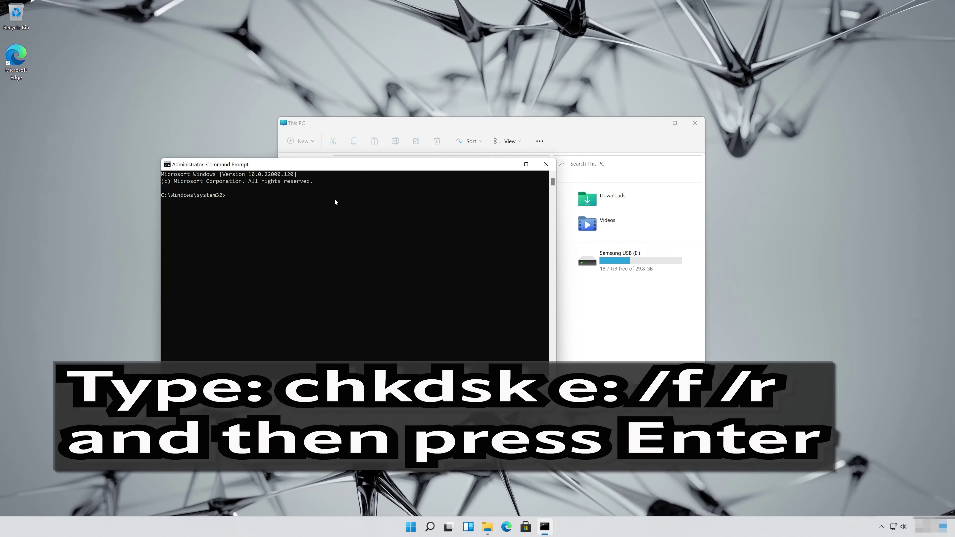
# - Check and repair the E: drive with the command chkdsk e: /f /r
pyautogui.write('chk')
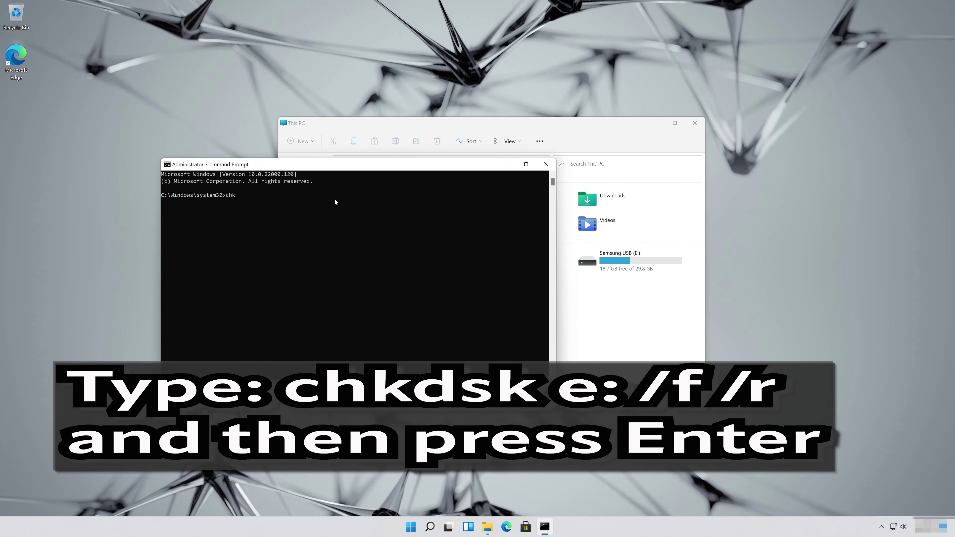
pyautogui.write('dsk')
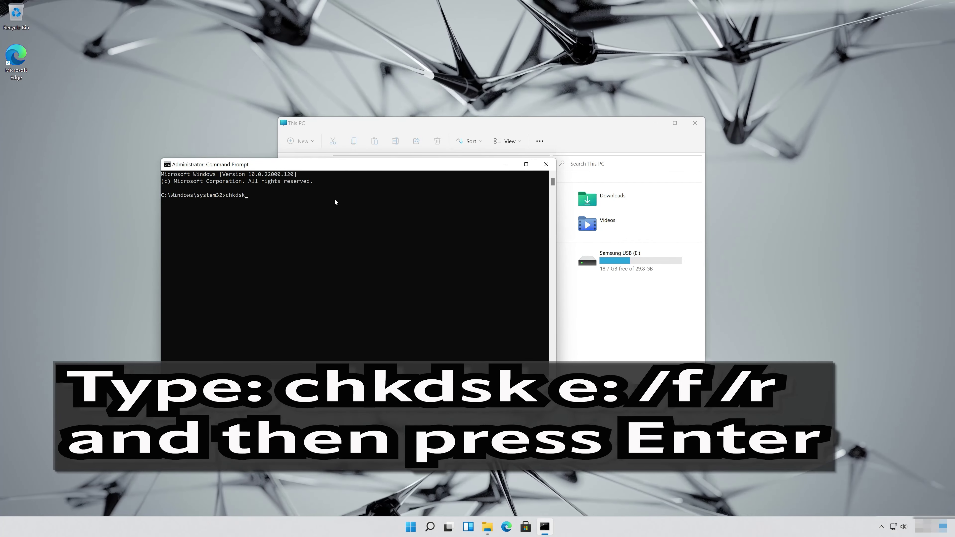
pyautogui.write(' e:')
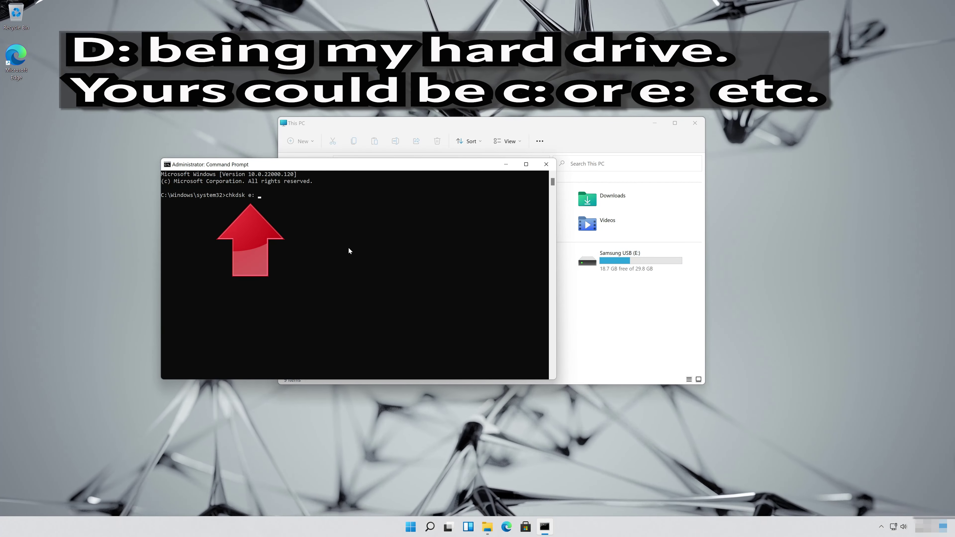
pyautogui.write(' /f /')
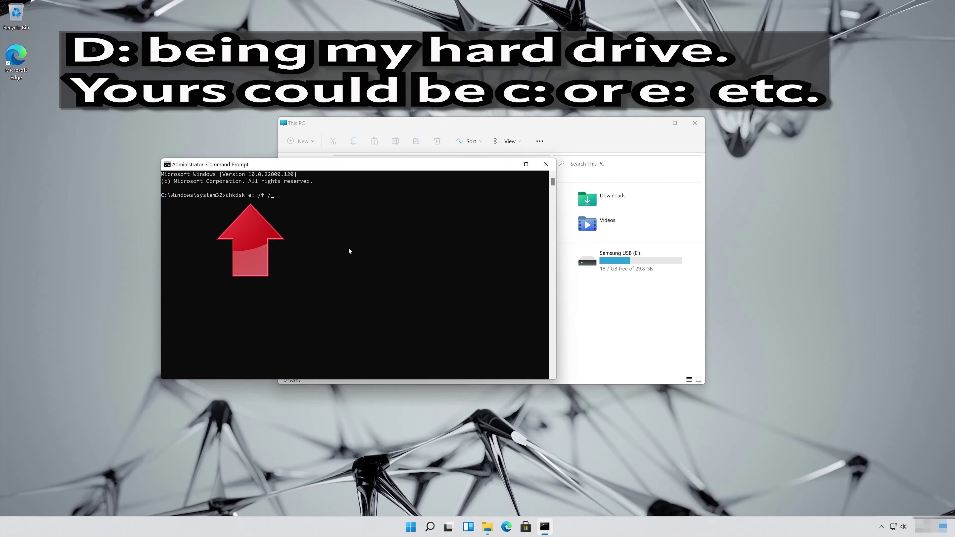
pyautogui.write('r')
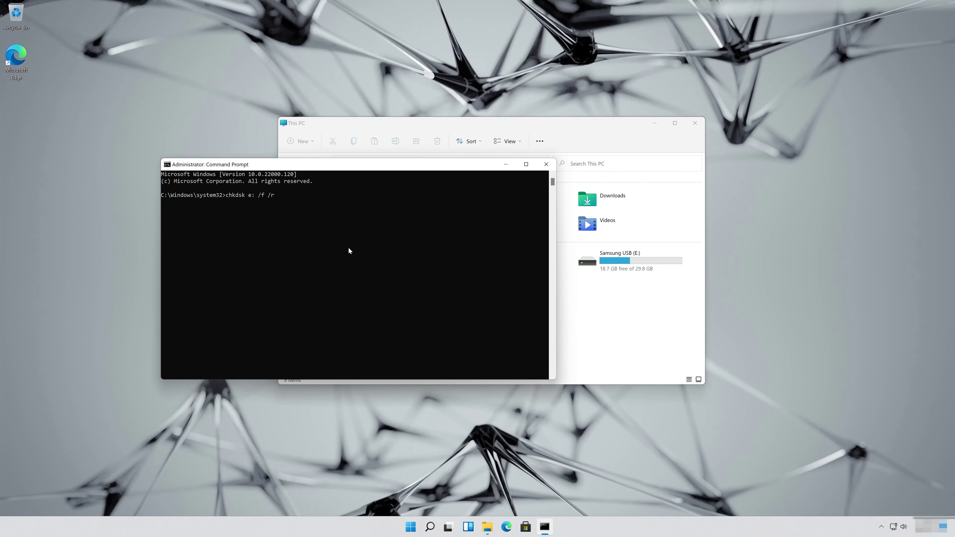
pyautogui.press('Return')
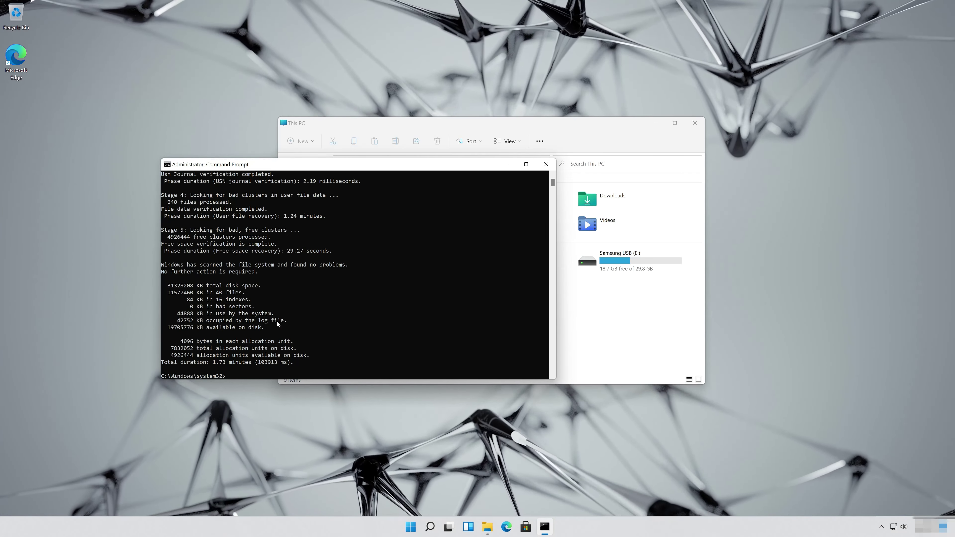
# - Close the Command Prompt session with the exit command
pyautogui.write('ex')
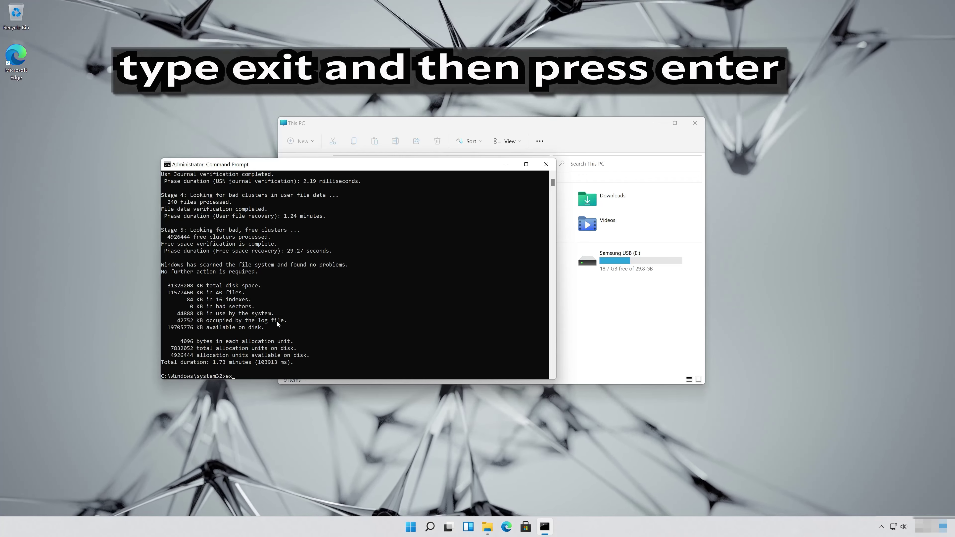
pyautogui.write('it')
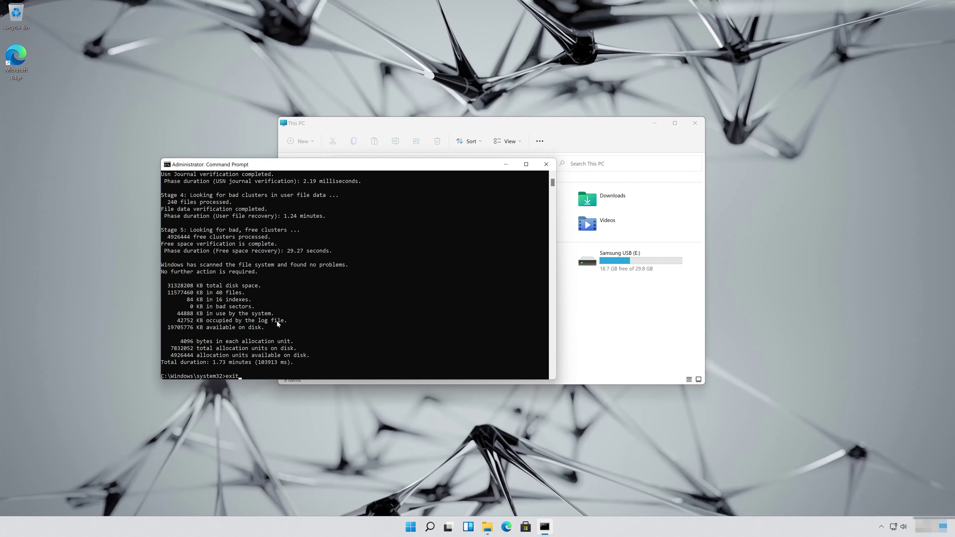
pyautogui.press('Return')
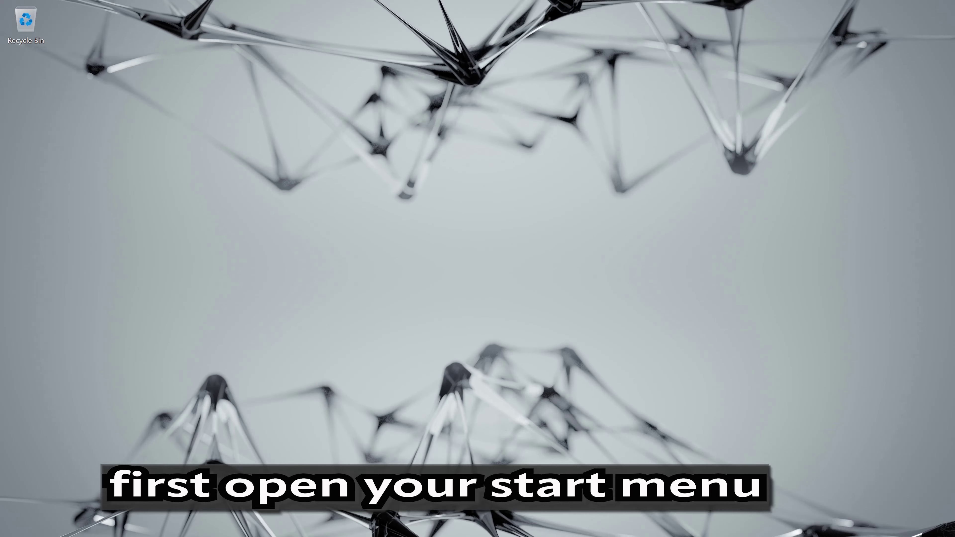
# - Open the Windows Update page in the Windows Settings app
pyautogui.press('super')
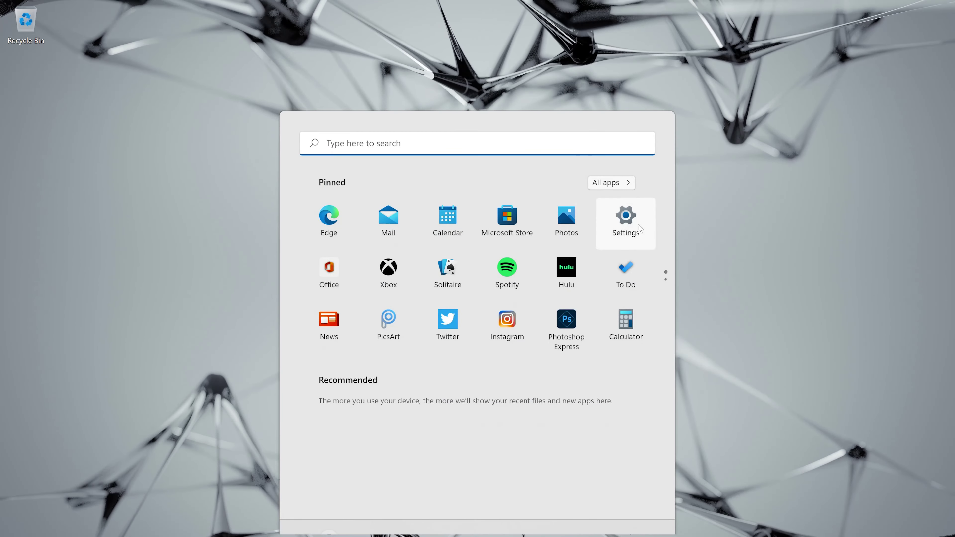
pyautogui.click(622, 240)
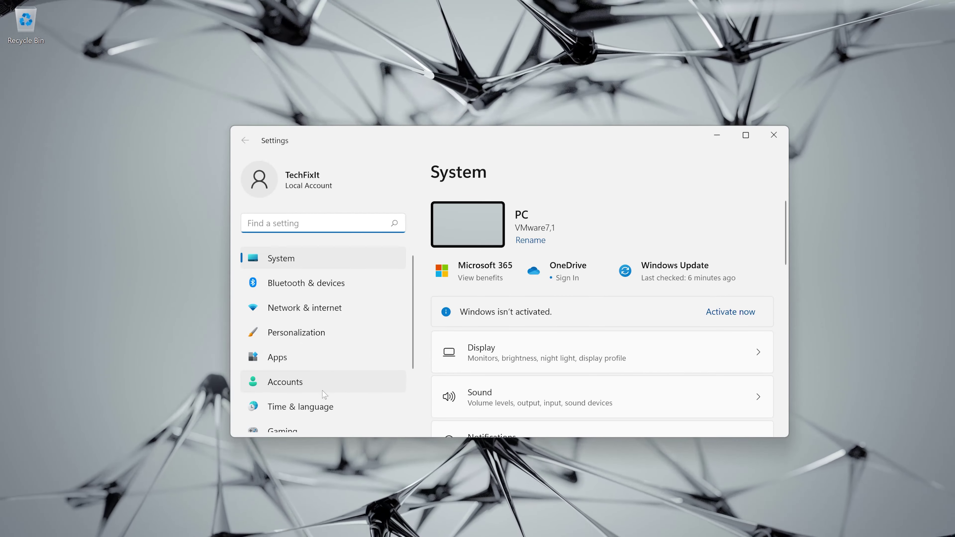
pyautogui.scroll(-3, 324, 394)
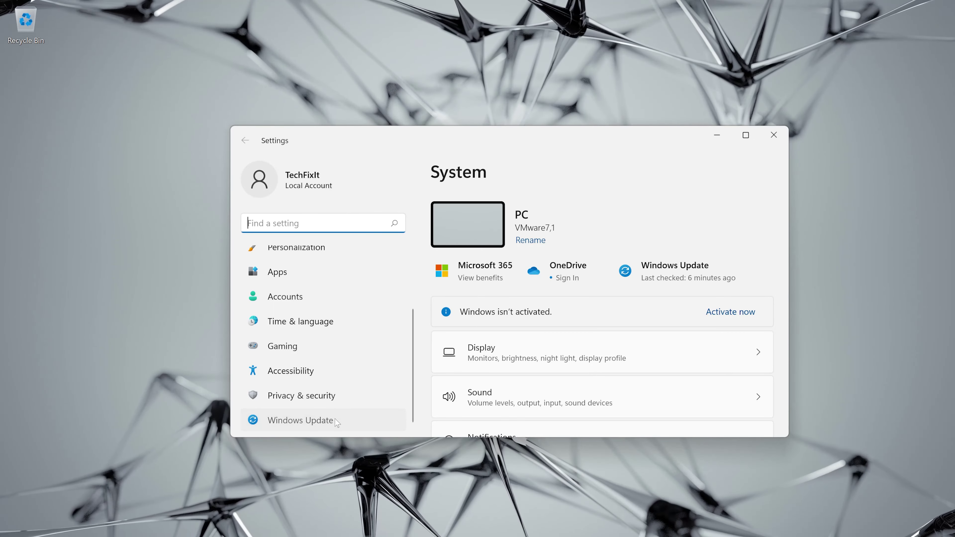
pyautogui.click(337, 423)
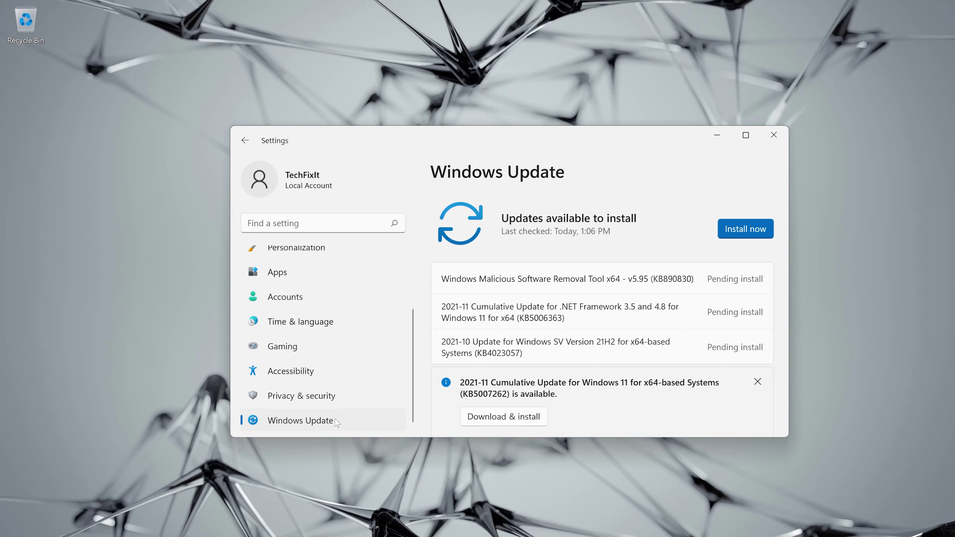
# - Go to Recovery in the Windows Update advanced options and restart the PC into Advanced startup, confirming the restart
pyautogui.scroll(-6, 530, 382)
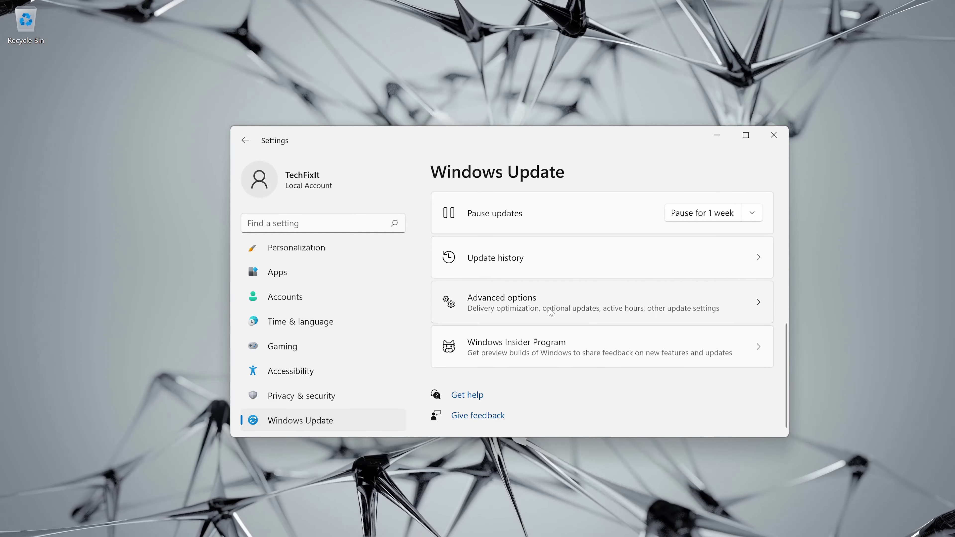
pyautogui.click(551, 312)
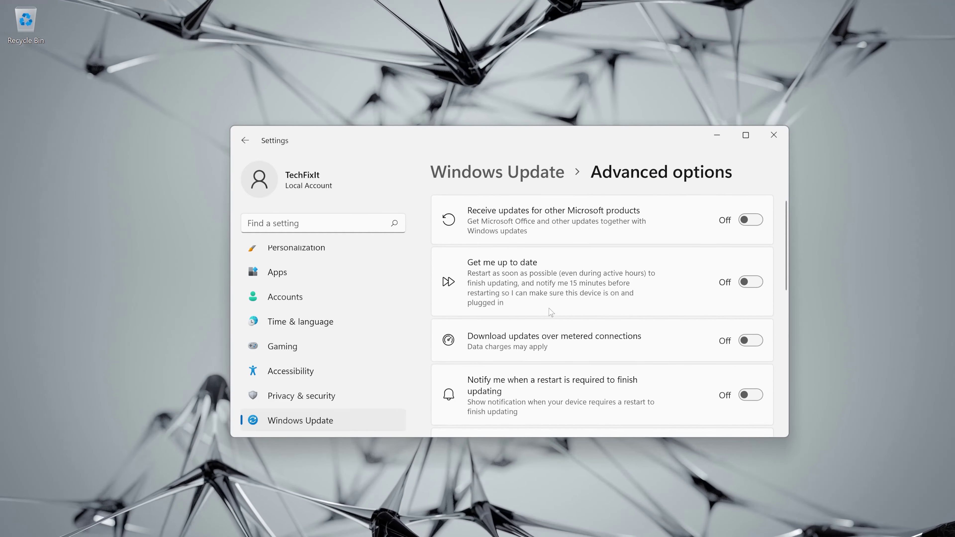
pyautogui.scroll(-8, 551, 312)
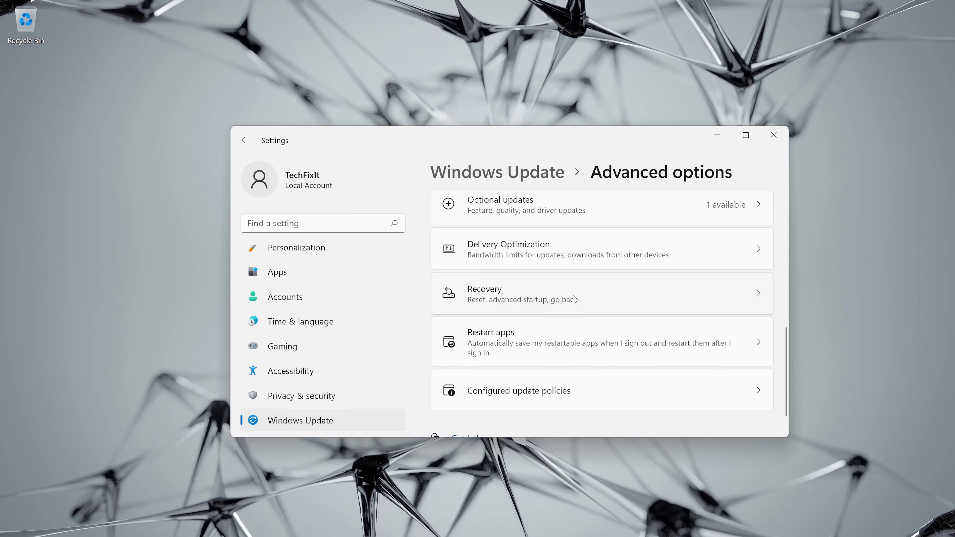
pyautogui.click(575, 300)
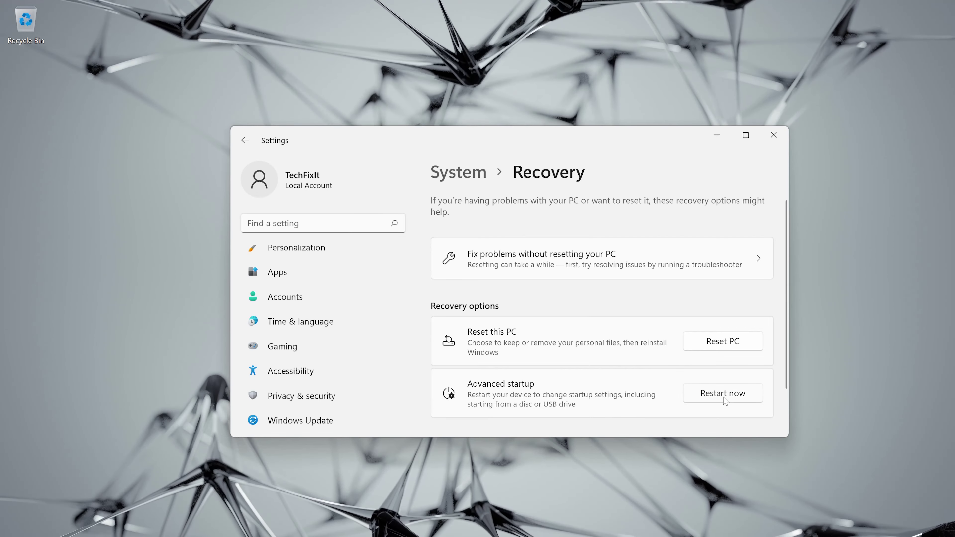
pyautogui.click(723, 398)
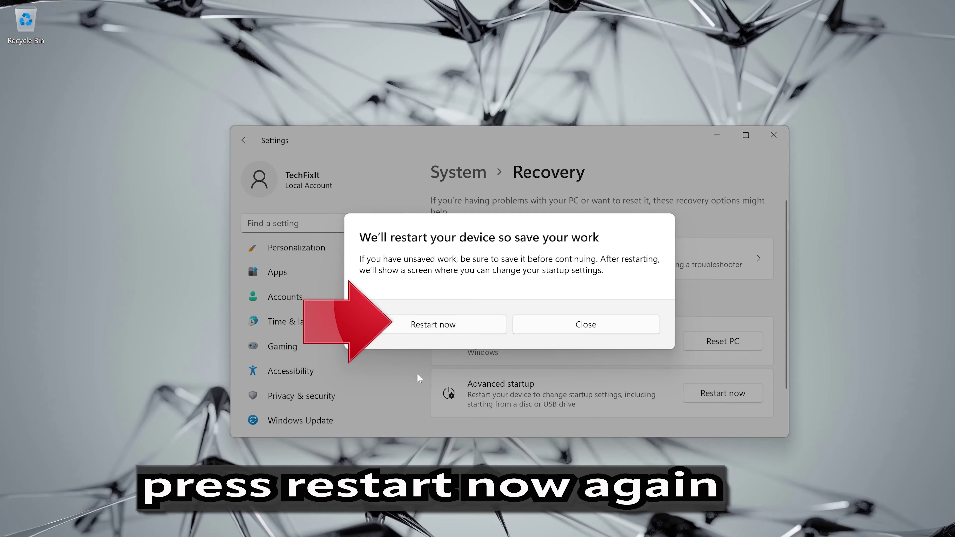
pyautogui.click(453, 323)
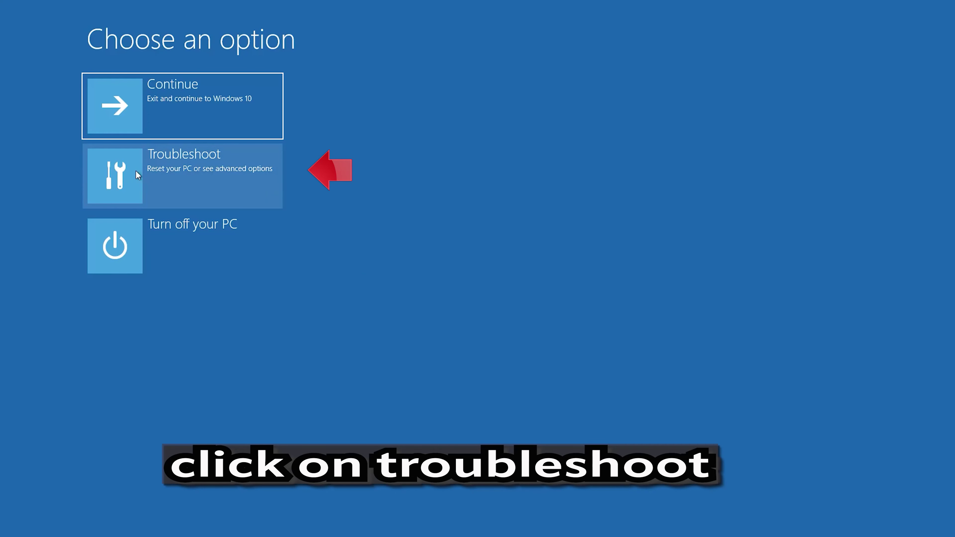
# - Open Startup Settings within the Troubleshoot advanced options and restart the PC to change Windows startup behavior
pyautogui.click(193, 174)
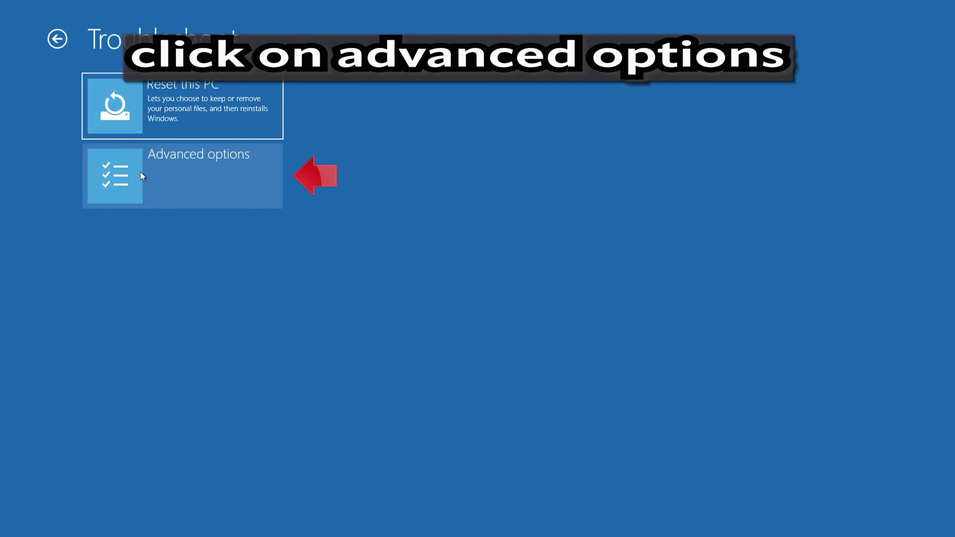
pyautogui.click(194, 176)
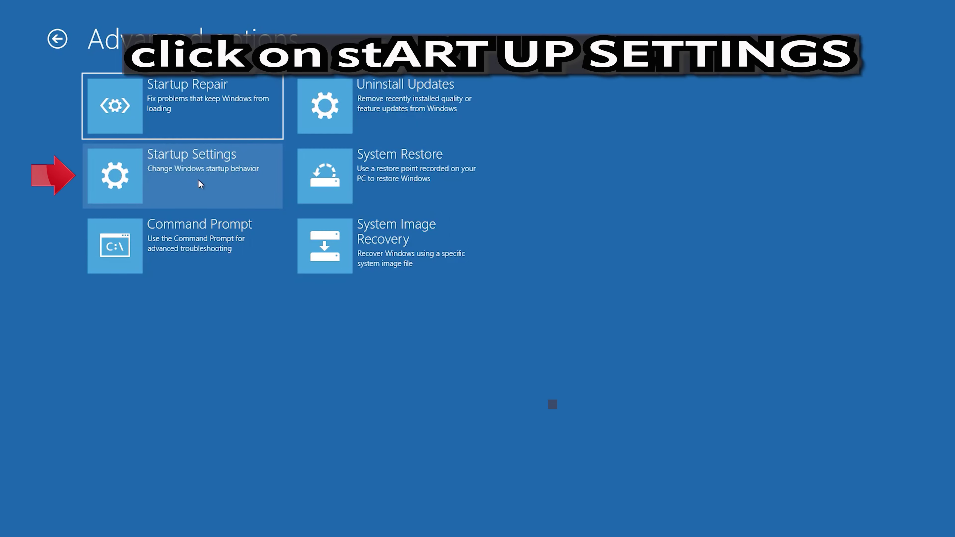
pyautogui.click(199, 181)
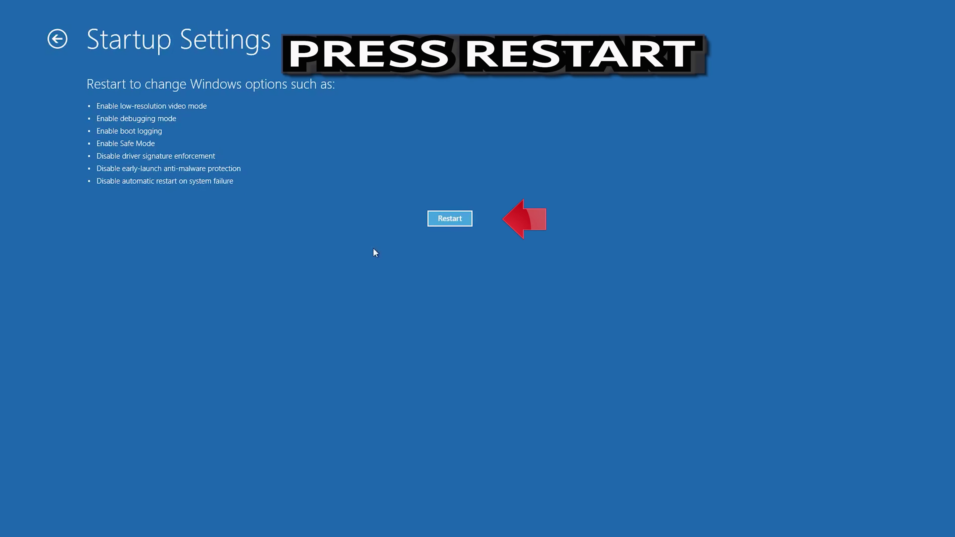
pyautogui.click(444, 227)
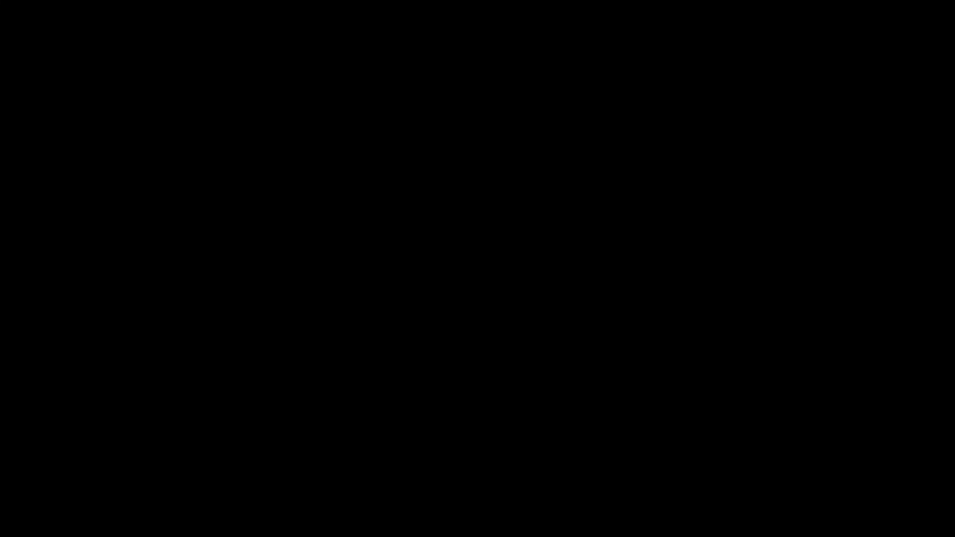